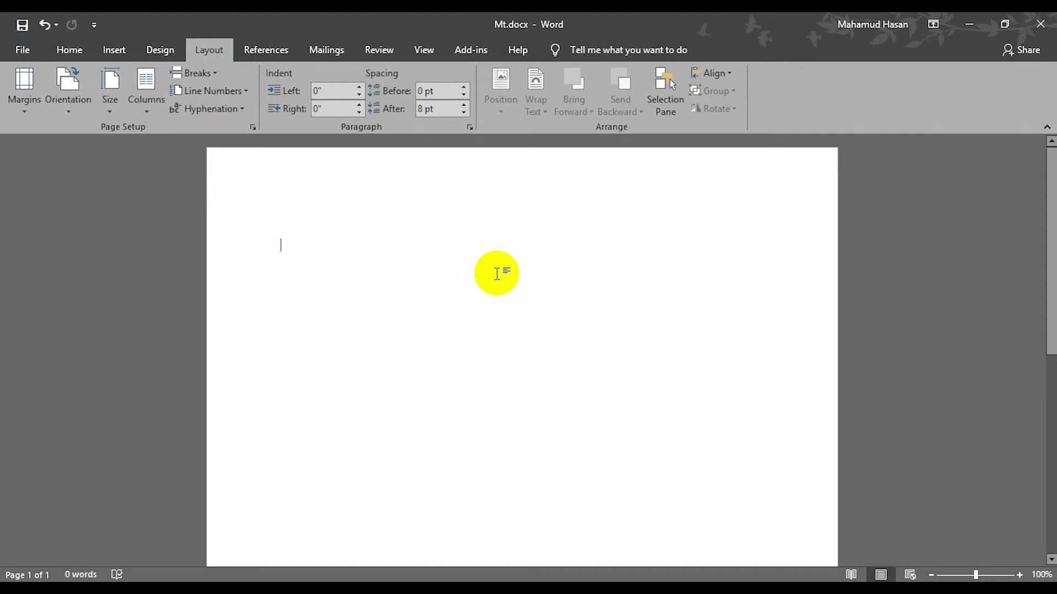
# Apply the Narrow margin preset, 0.5" on all four sides, to the blank Mt.docx page
pyautogui.click(24, 50)
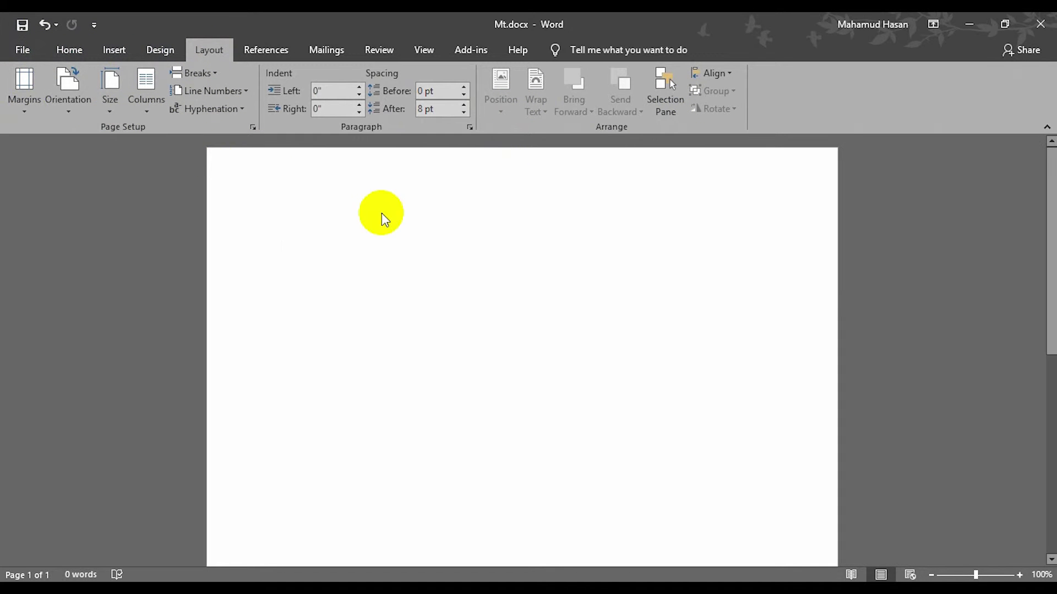
pyautogui.click(173, 233)
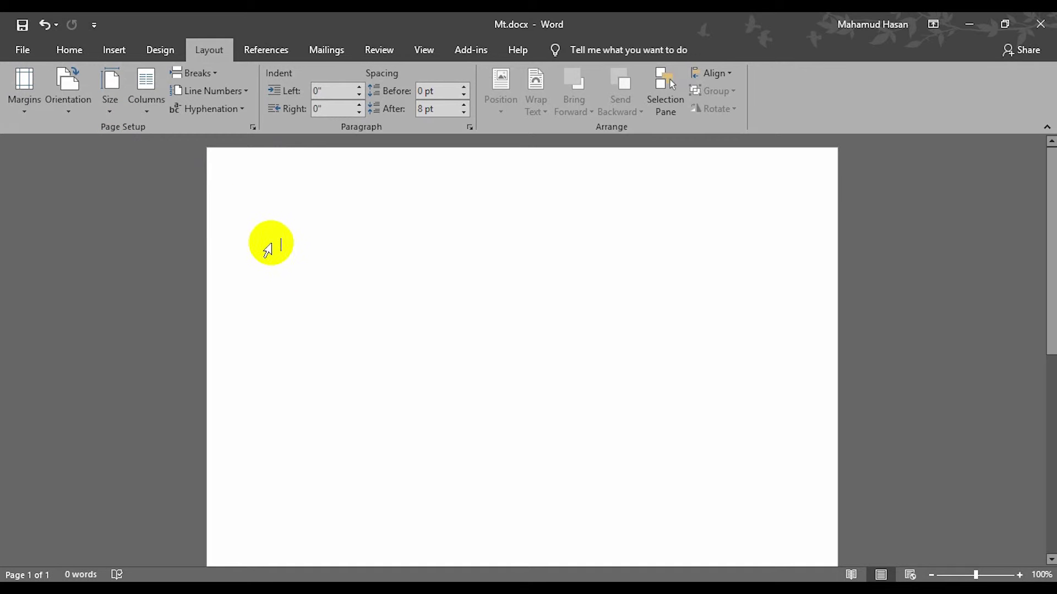
pyautogui.click(178, 245)
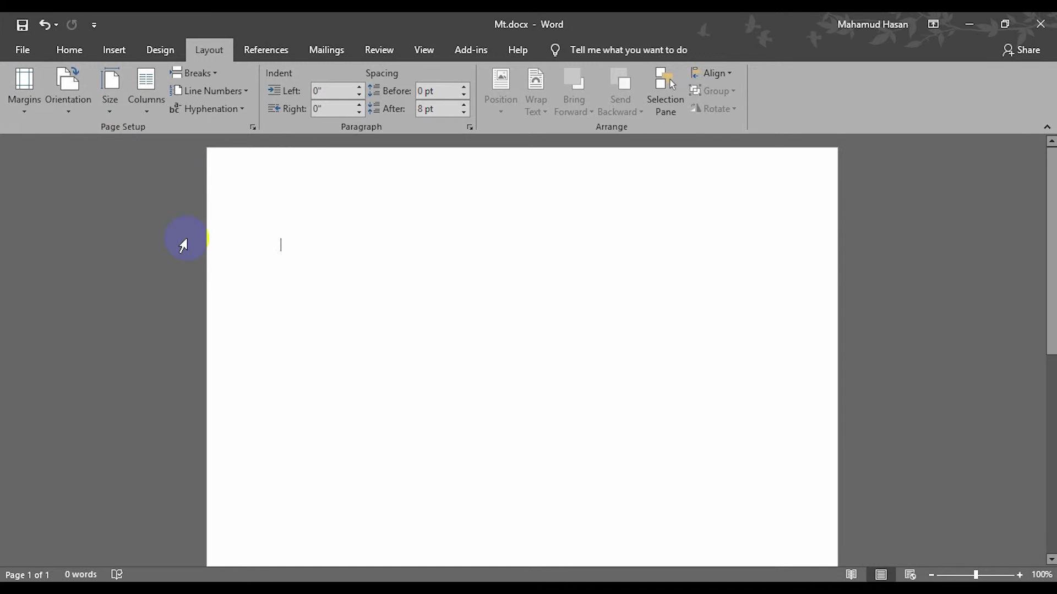
pyautogui.click(24, 103)
pyautogui.click(59, 144)
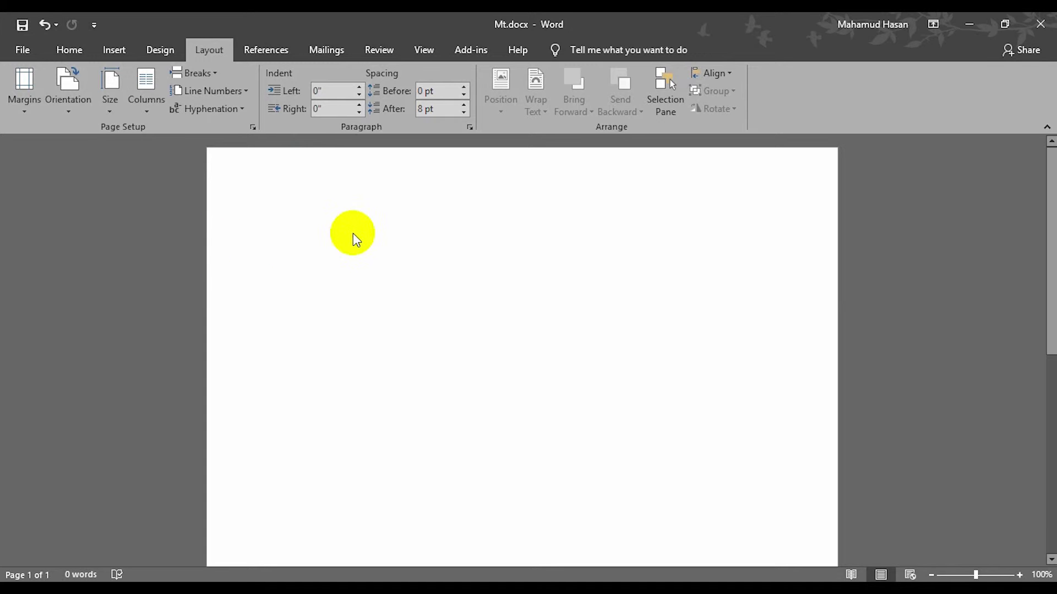
pyautogui.click(867, 265)
pyautogui.scroll(-5, 472, 354)
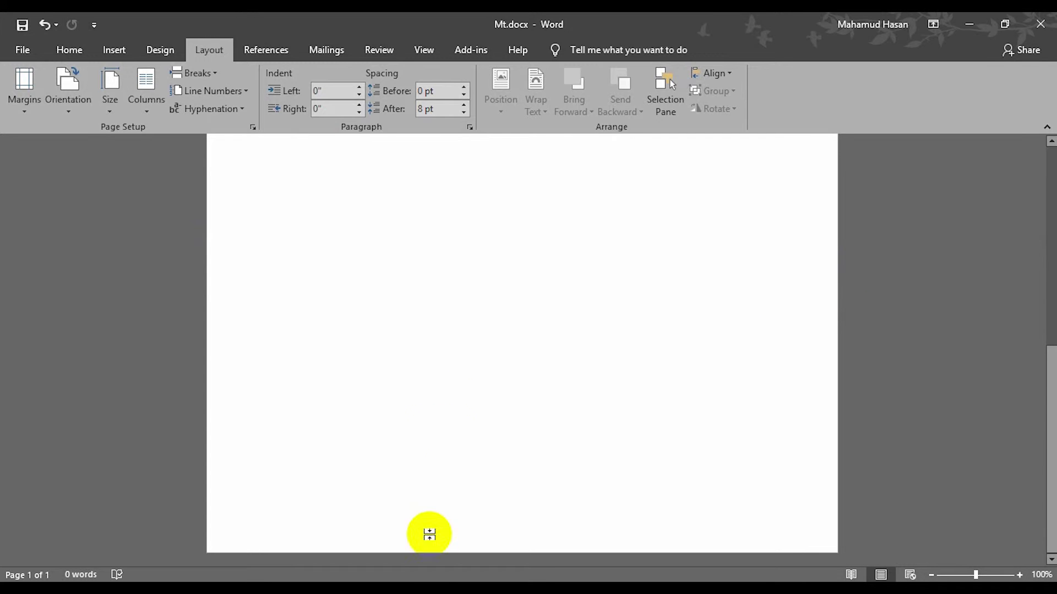
pyautogui.scroll(5, 396, 316)
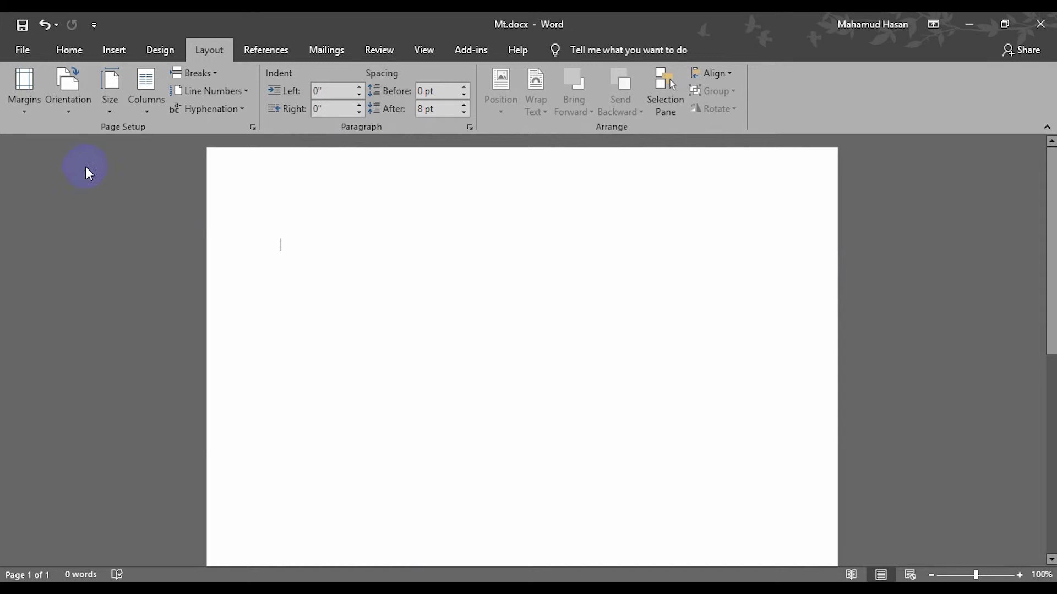
pyautogui.click(29, 107)
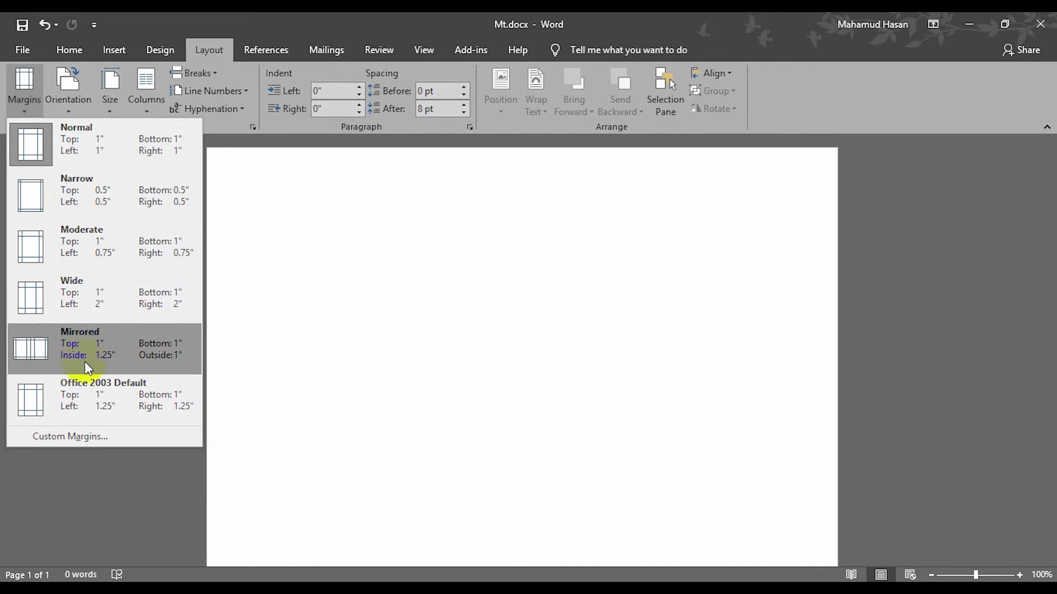
pyautogui.click(92, 199)
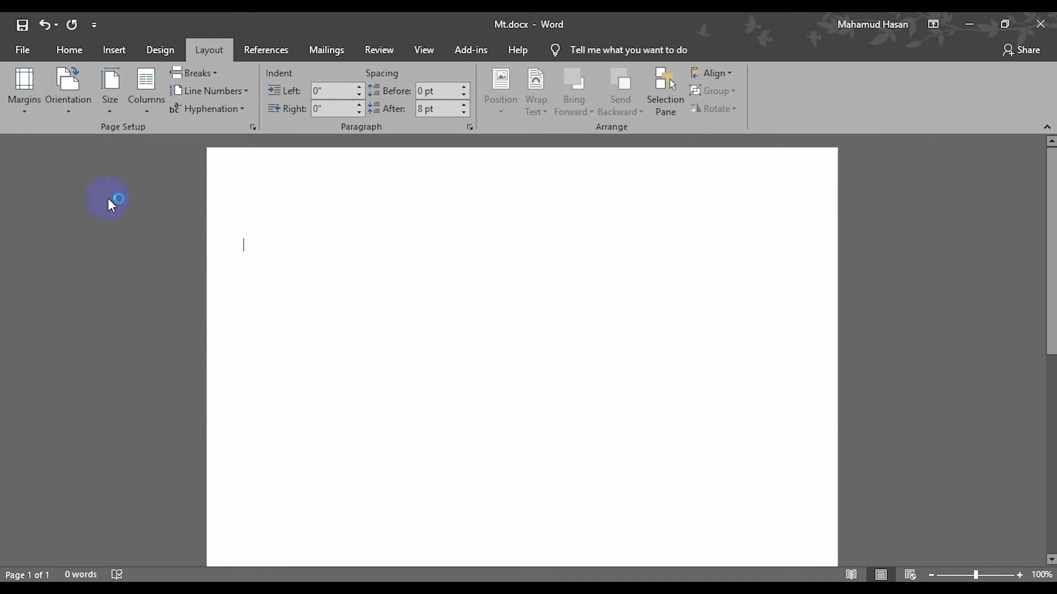
pyautogui.click(21, 110)
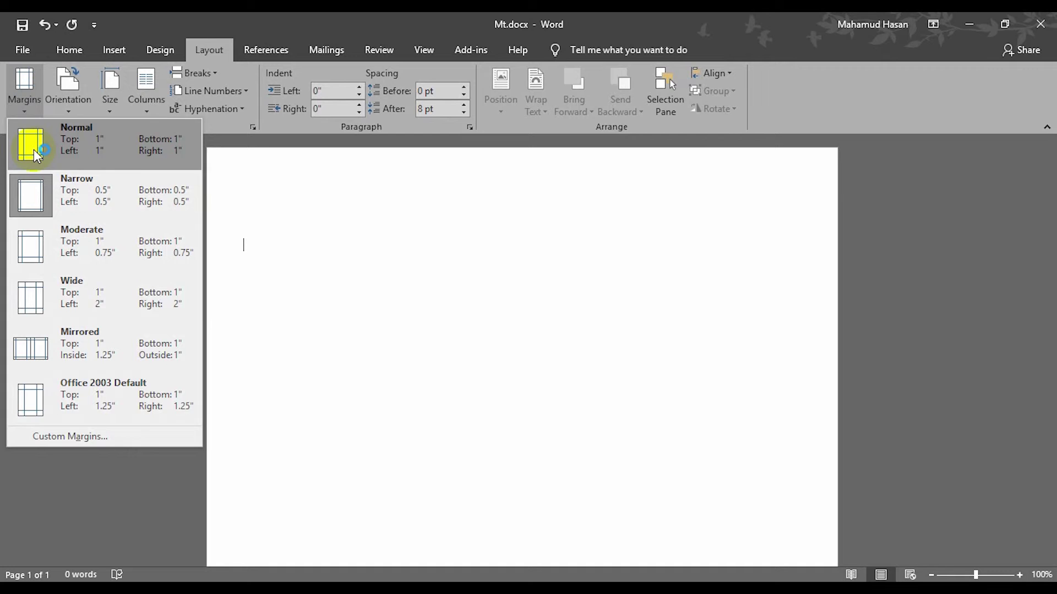
# In Custom Margins, set the top and bottom margins to 1.5 inches
pyautogui.click(78, 438)
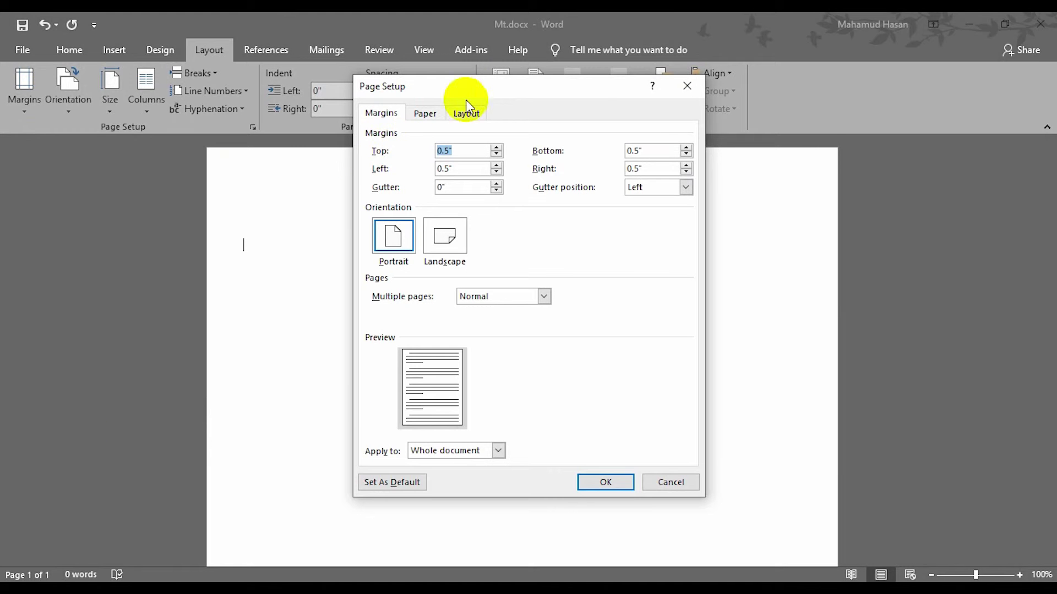
pyautogui.moveTo(466, 100); pyautogui.dragTo(834, 83)
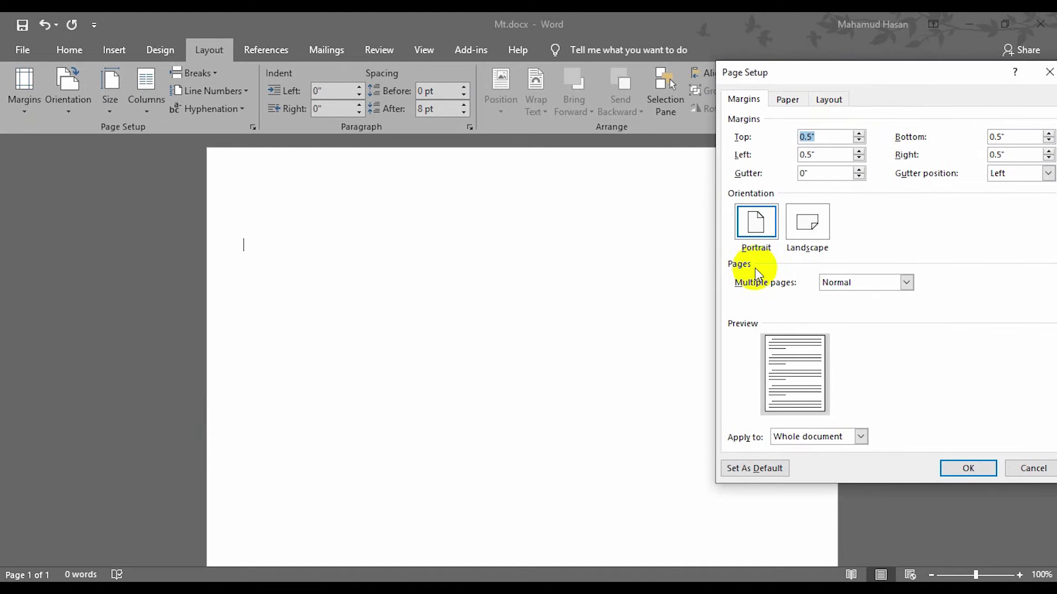
pyautogui.moveTo(873, 83); pyautogui.dragTo(744, 107)
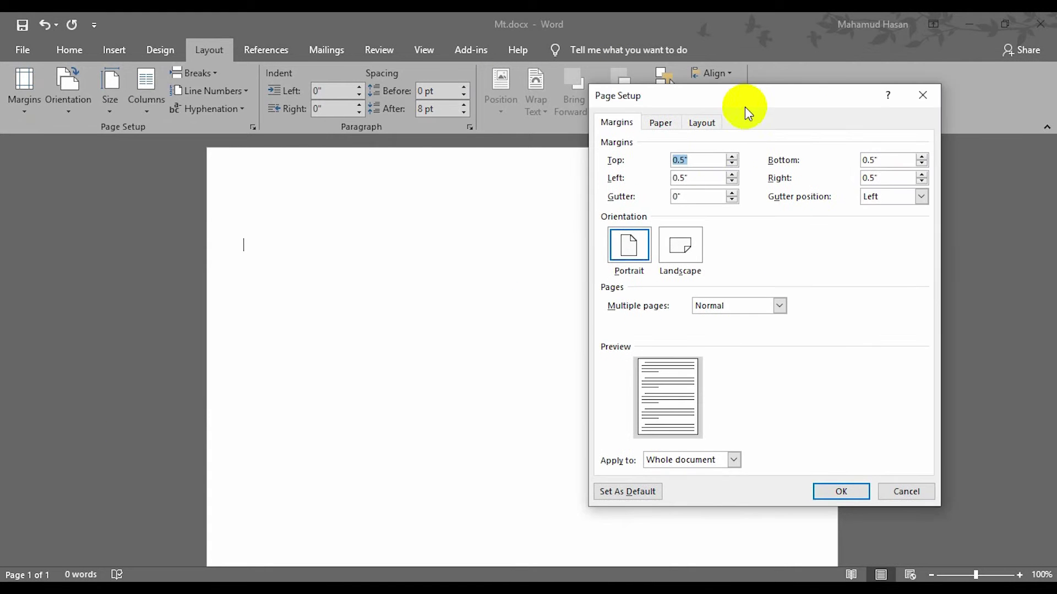
pyautogui.click(696, 160)
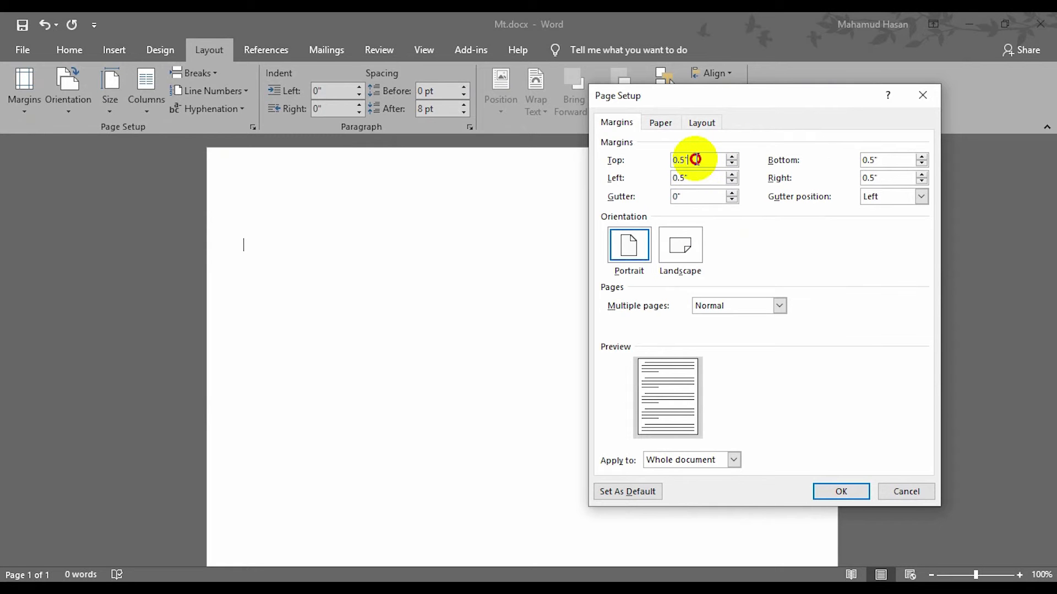
pyautogui.moveTo(696, 159); pyautogui.dragTo(680, 160)
pyautogui.write('1')
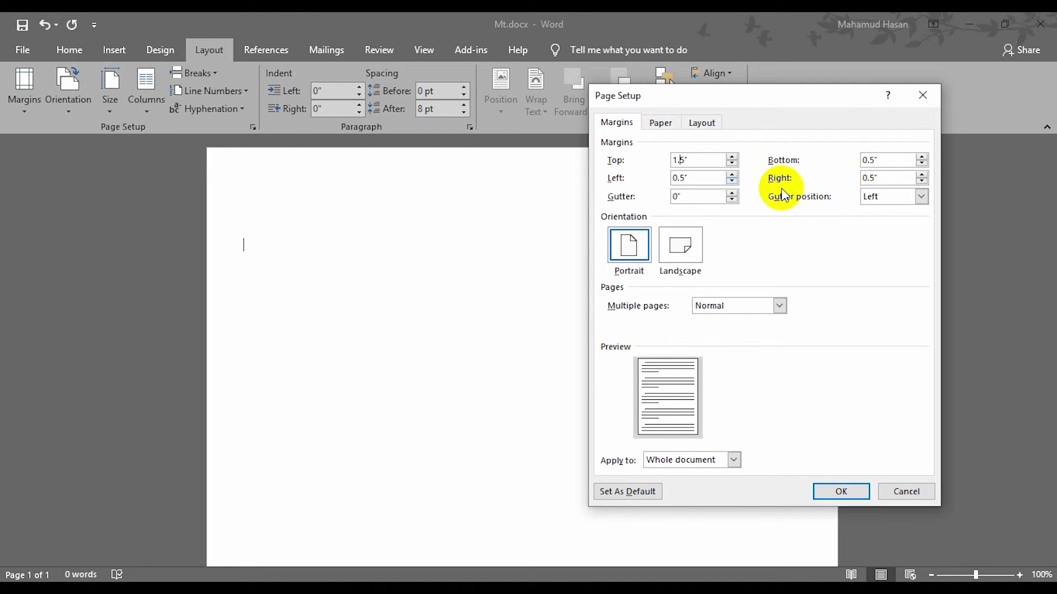
pyautogui.click(865, 160)
pyautogui.write('1')
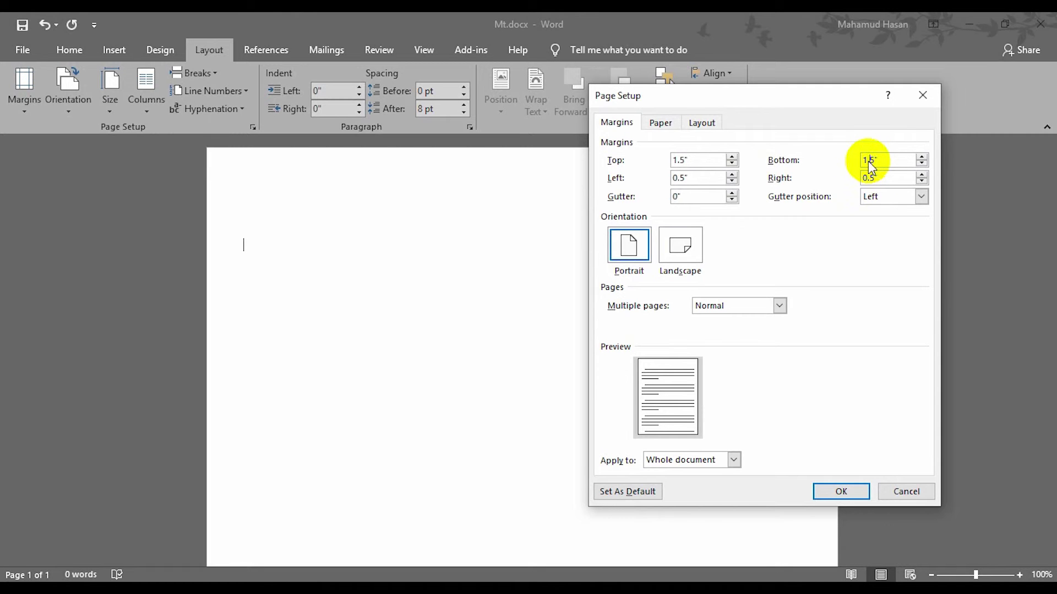
# Set the left and right margins to 0.8 inches and apply the custom margins
pyautogui.click(678, 179)
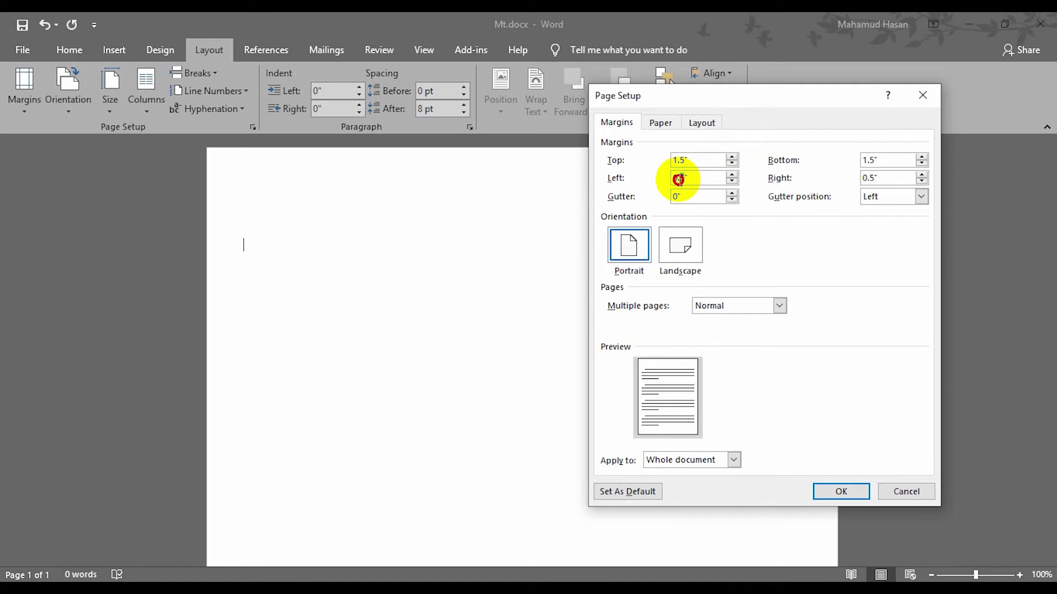
pyautogui.press('BackSpace')
pyautogui.write('8')
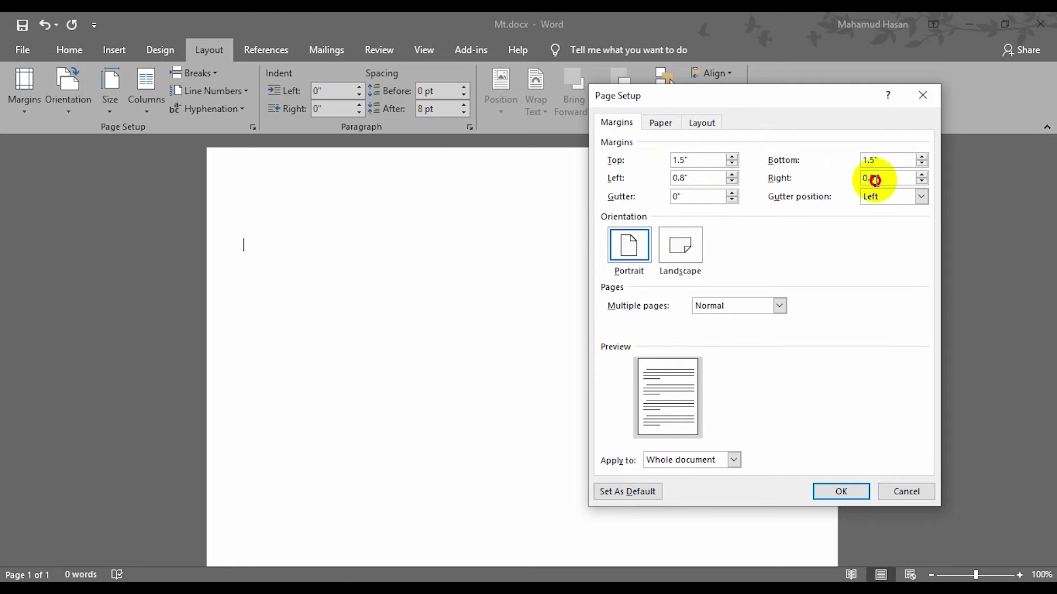
pyautogui.press('BackSpace')
pyautogui.write('8')
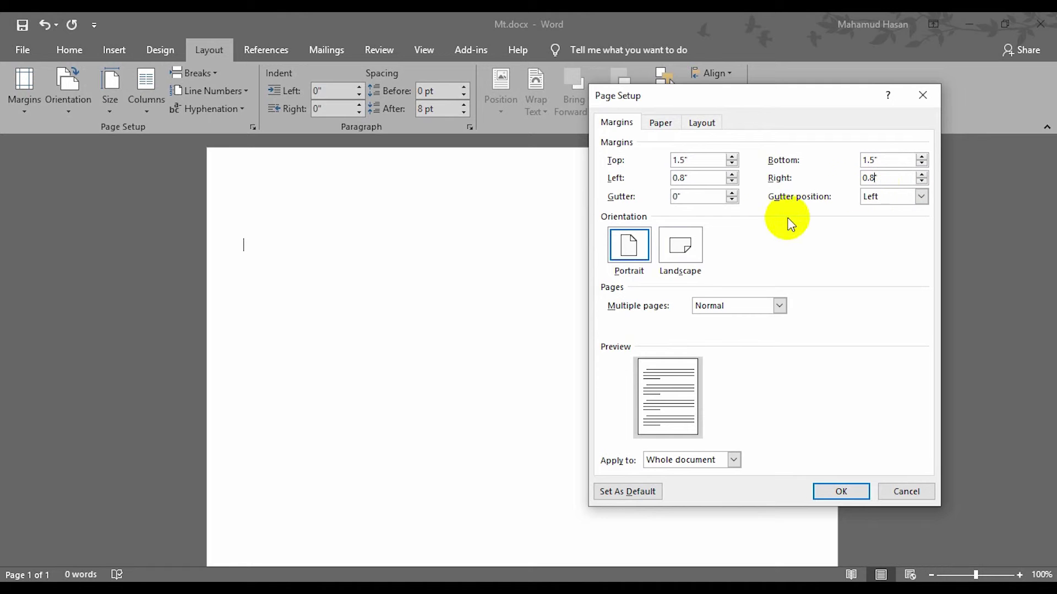
pyautogui.click(683, 268)
# Confirm the custom margins, then reopen Page Setup and switch to landscape orientation
pyautogui.click(842, 490)
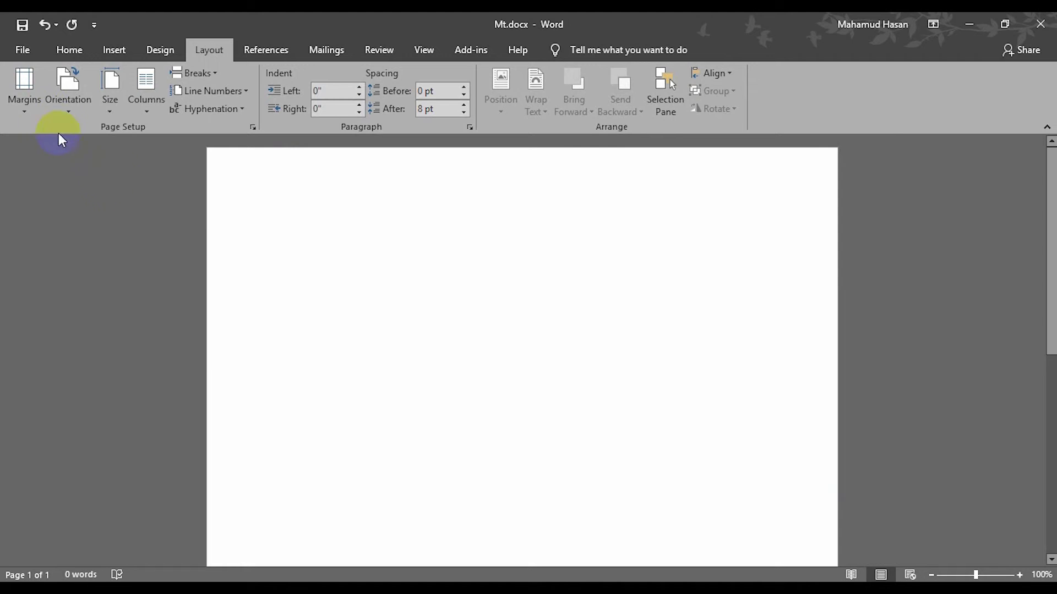
pyautogui.click(18, 114)
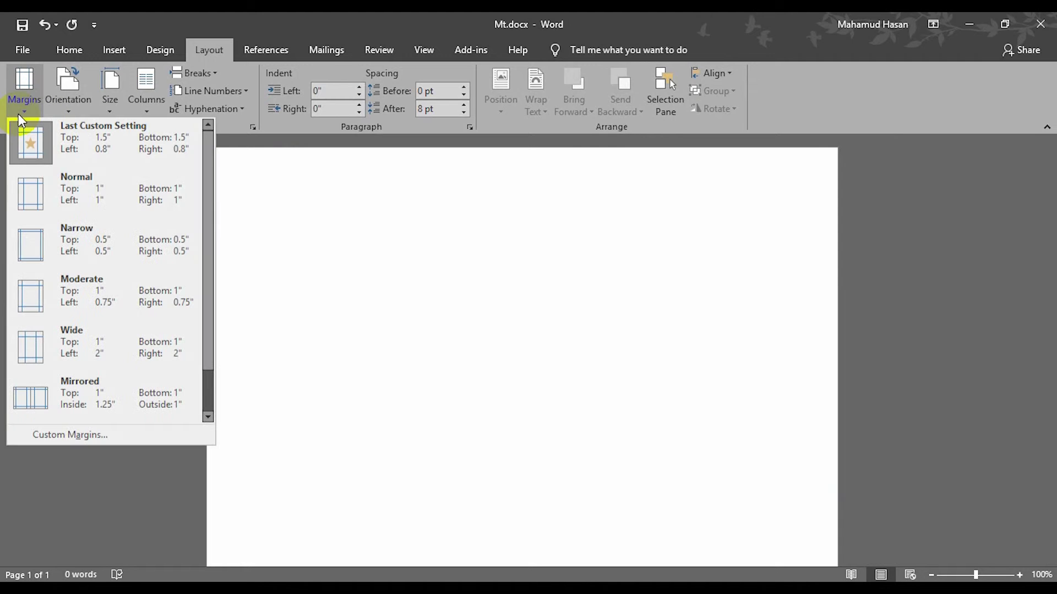
pyautogui.click(94, 438)
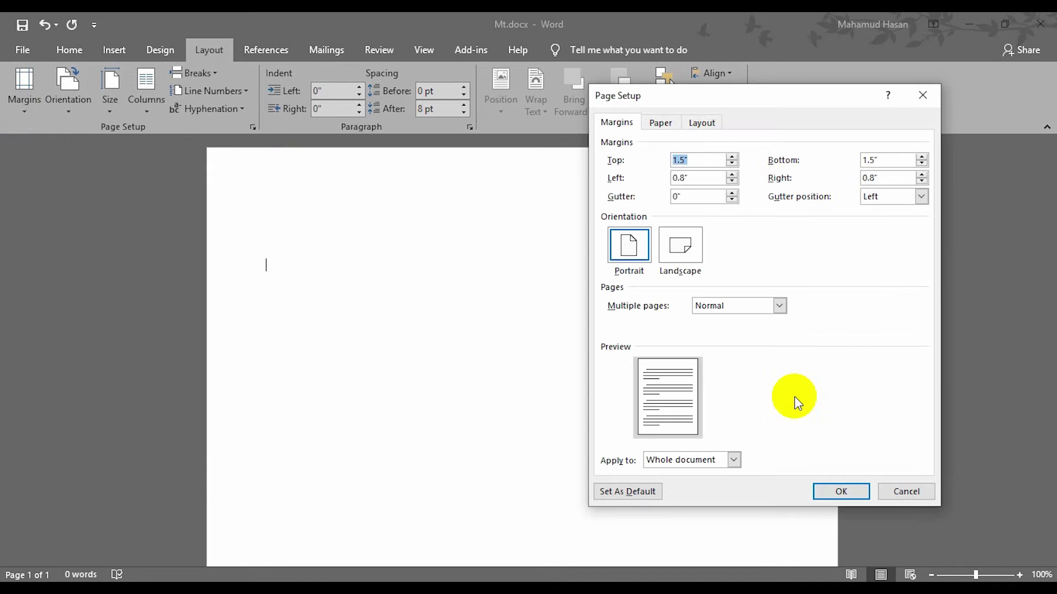
pyautogui.click(687, 255)
# Try 2 pages per sheet, mirror margins, then book fold with all sheets in one booklet
pyautogui.click(780, 306)
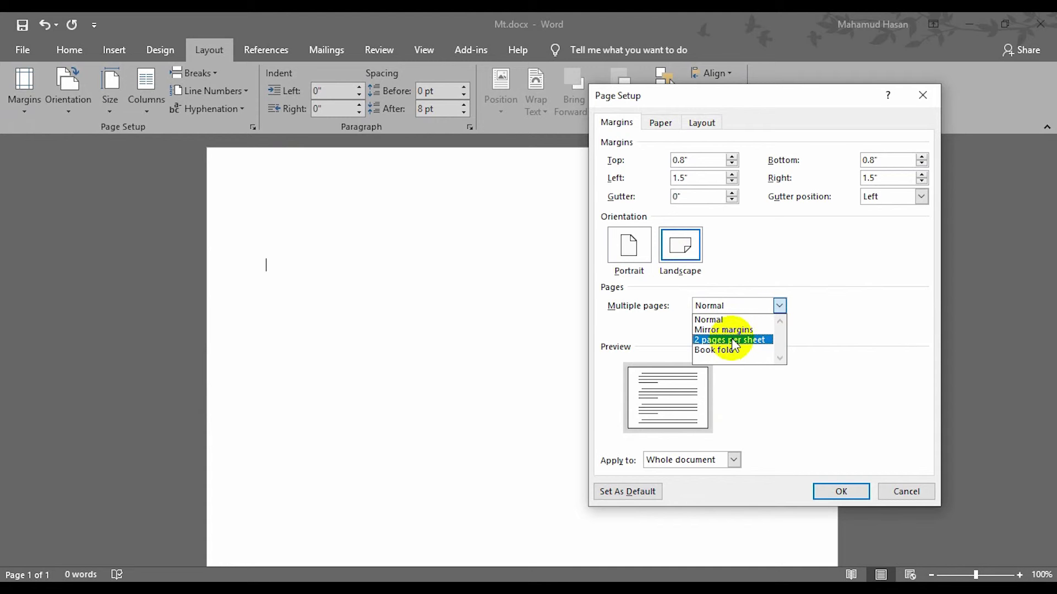
pyautogui.click(752, 342)
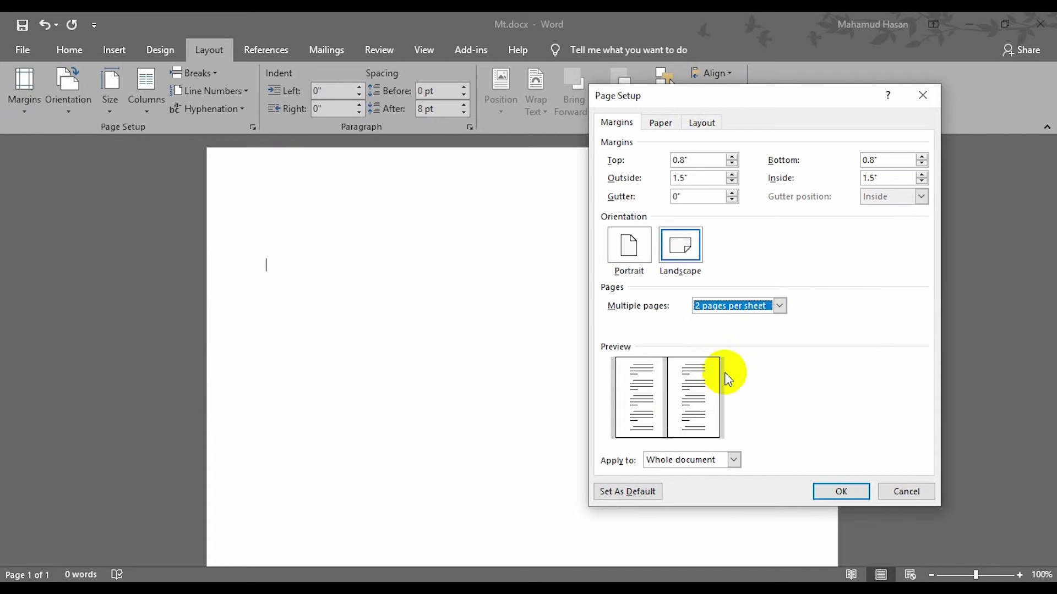
pyautogui.click(776, 306)
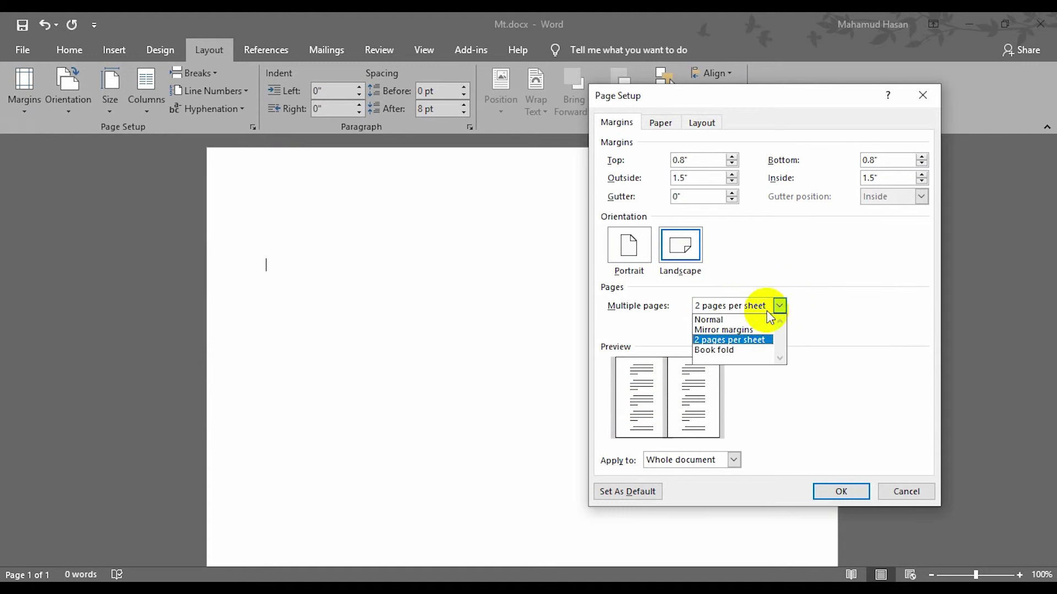
pyautogui.click(730, 329)
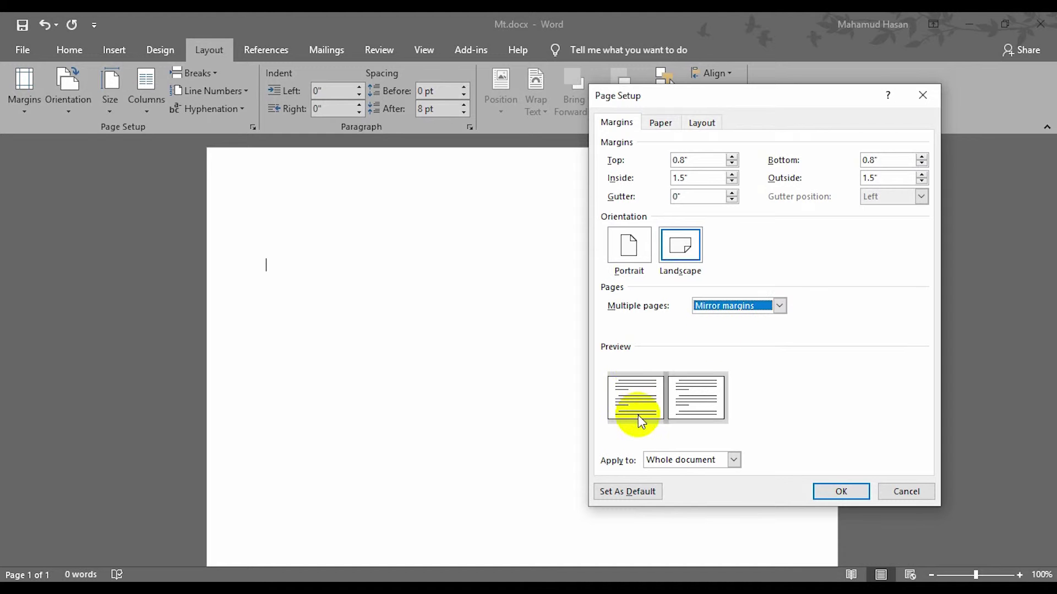
pyautogui.click(779, 306)
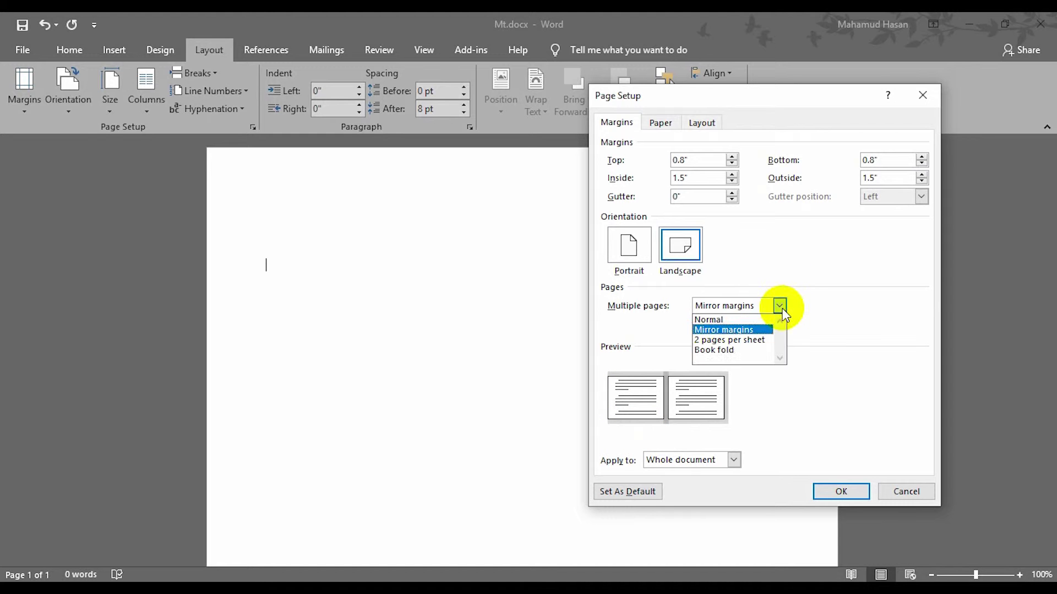
pyautogui.click(712, 351)
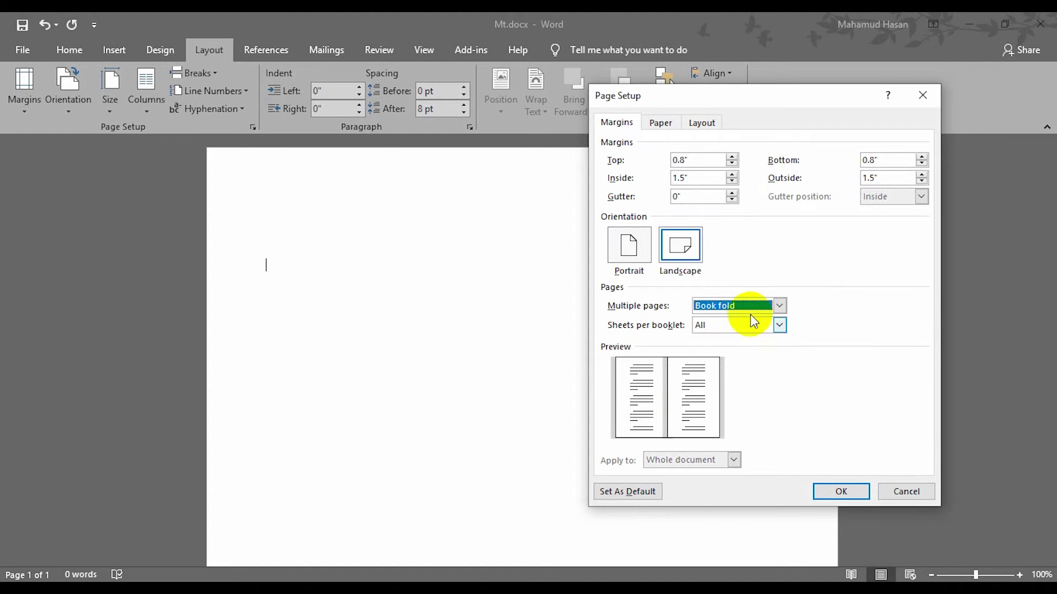
pyautogui.click(779, 325)
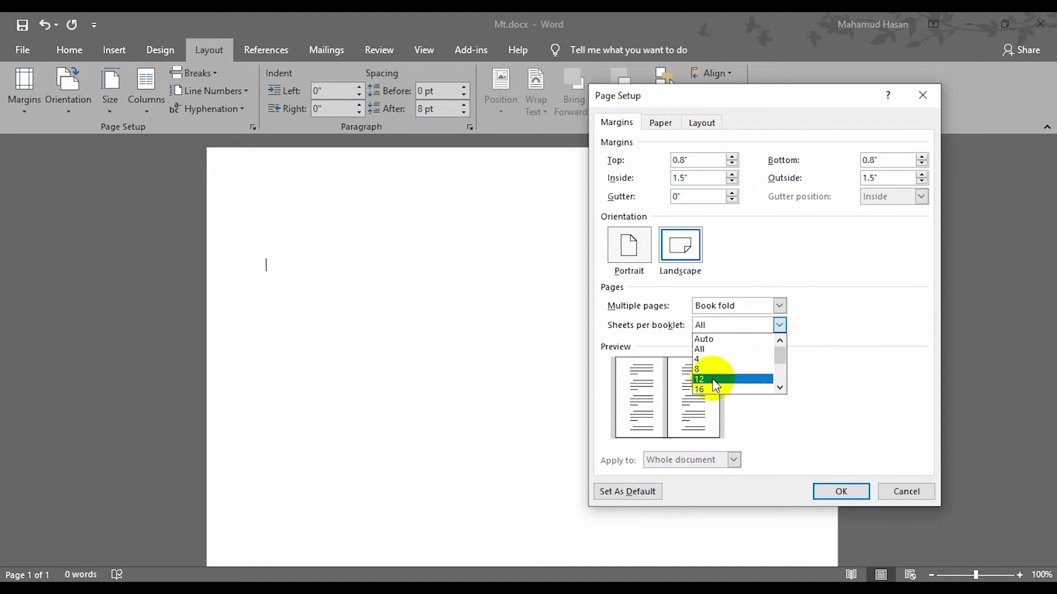
pyautogui.click(724, 351)
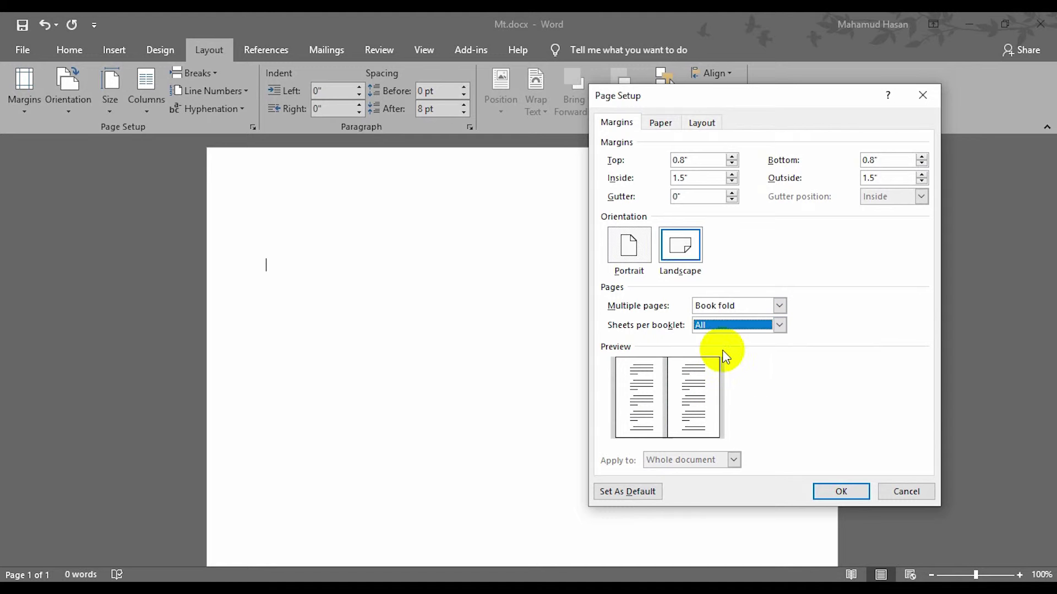
# Return Multiple pages to Normal and apply the settings to the whole document
pyautogui.click(777, 312)
pyautogui.click(710, 317)
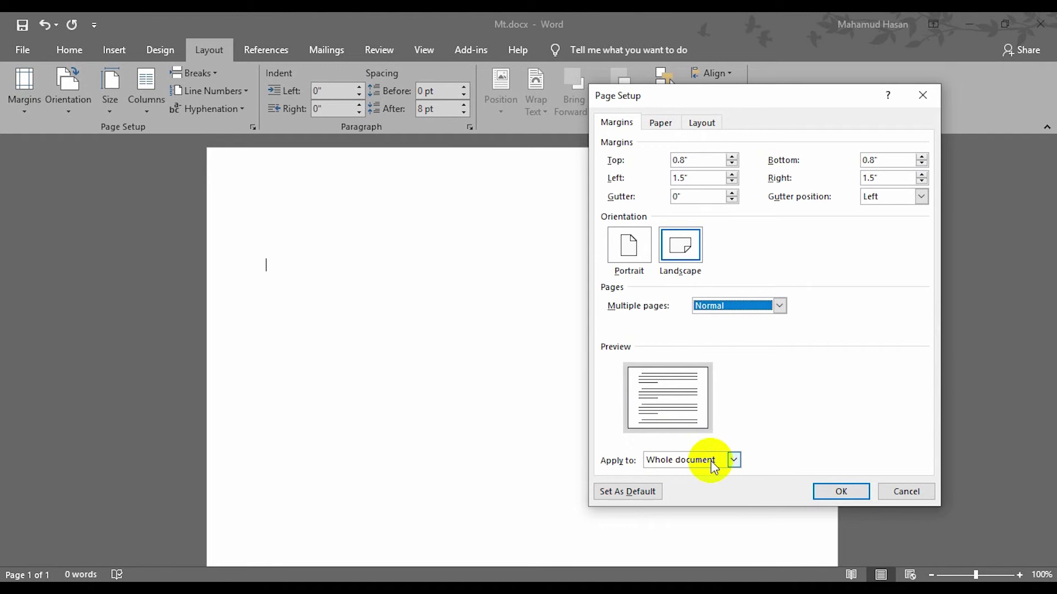
pyautogui.click(735, 460)
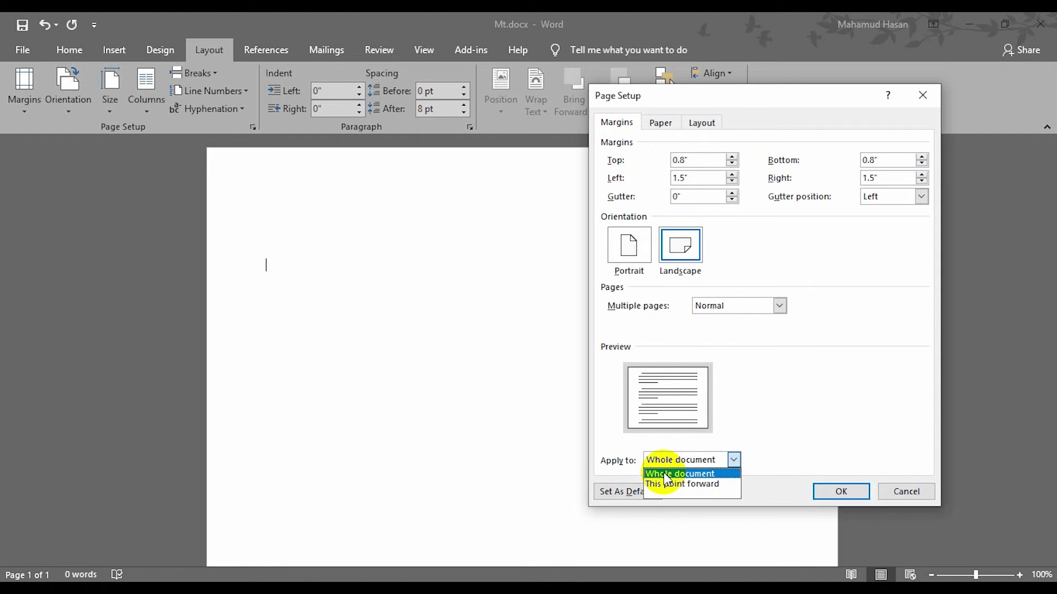
pyautogui.click(736, 460)
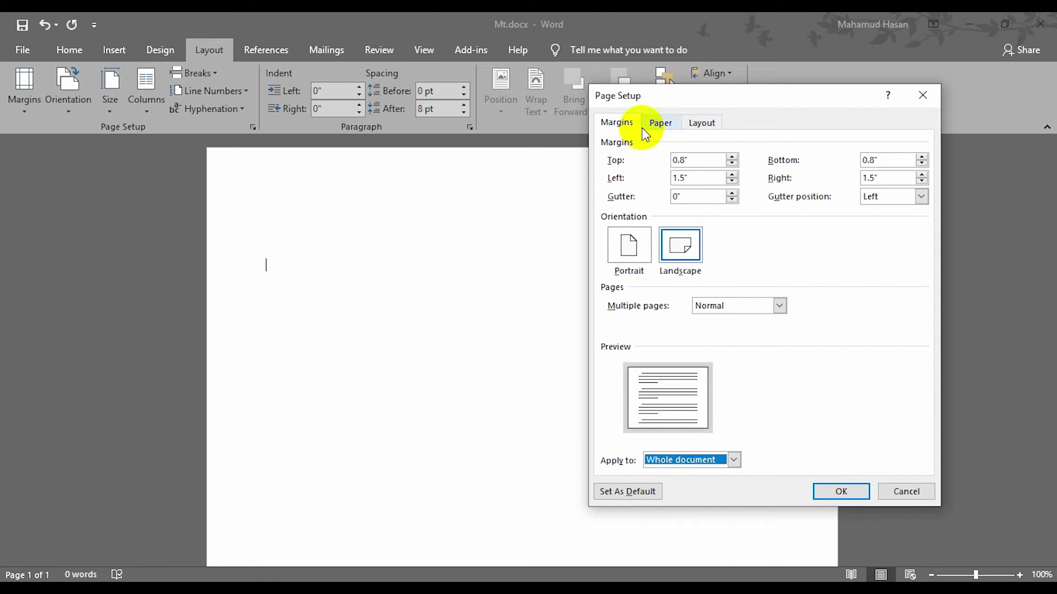
# On the Paper tab, choose A4 paper, then switch to a custom paper size
pyautogui.click(660, 123)
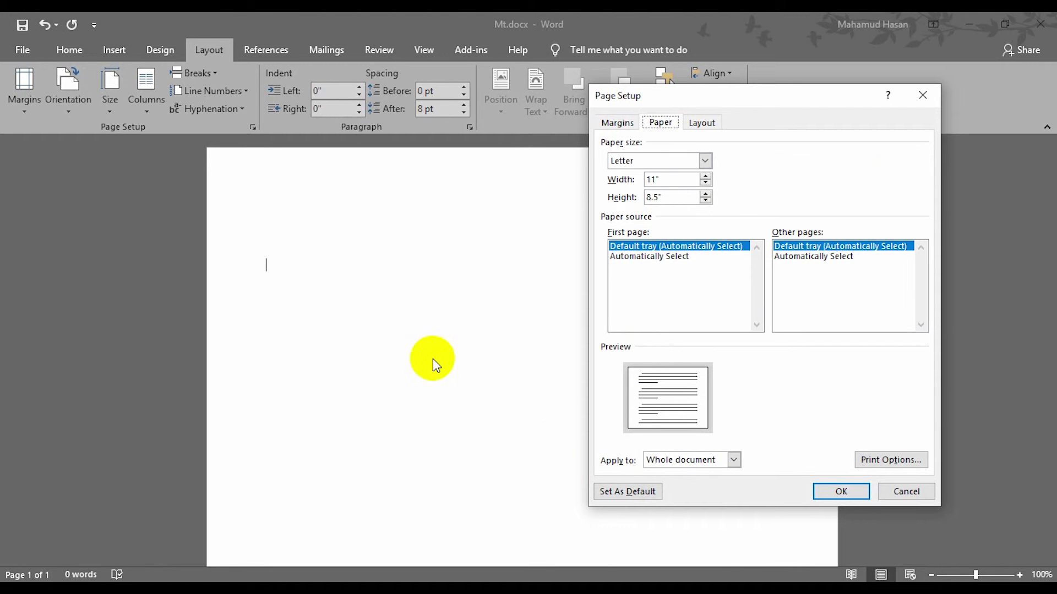
pyautogui.click(703, 162)
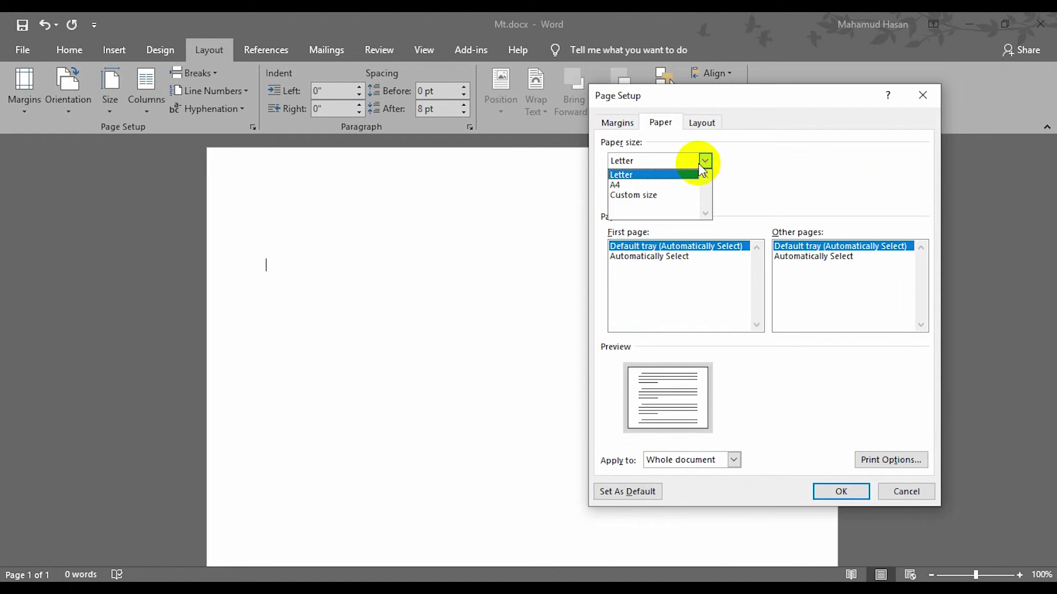
pyautogui.click(632, 185)
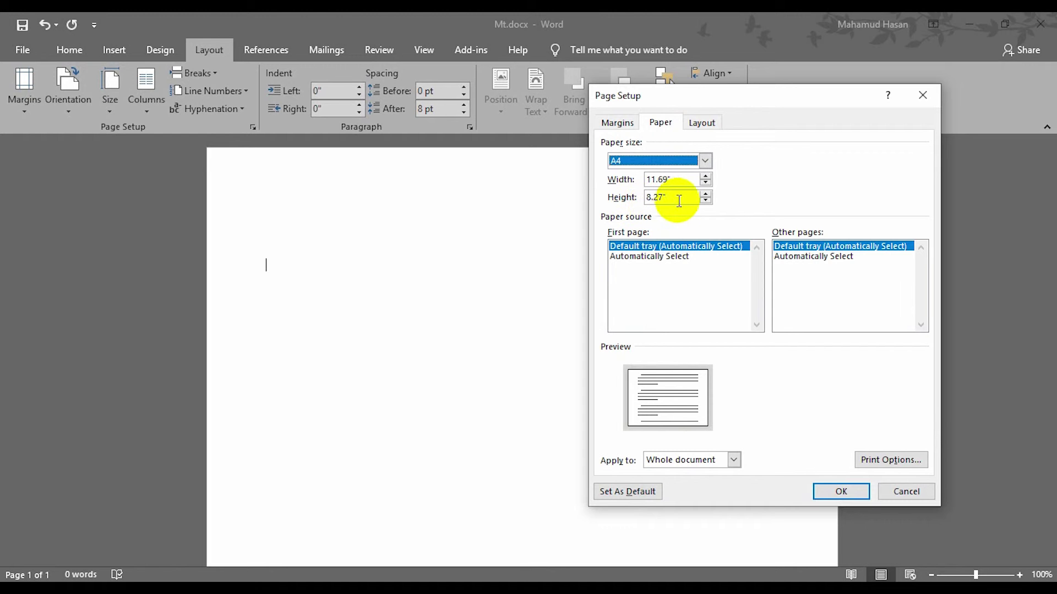
pyautogui.click(704, 161)
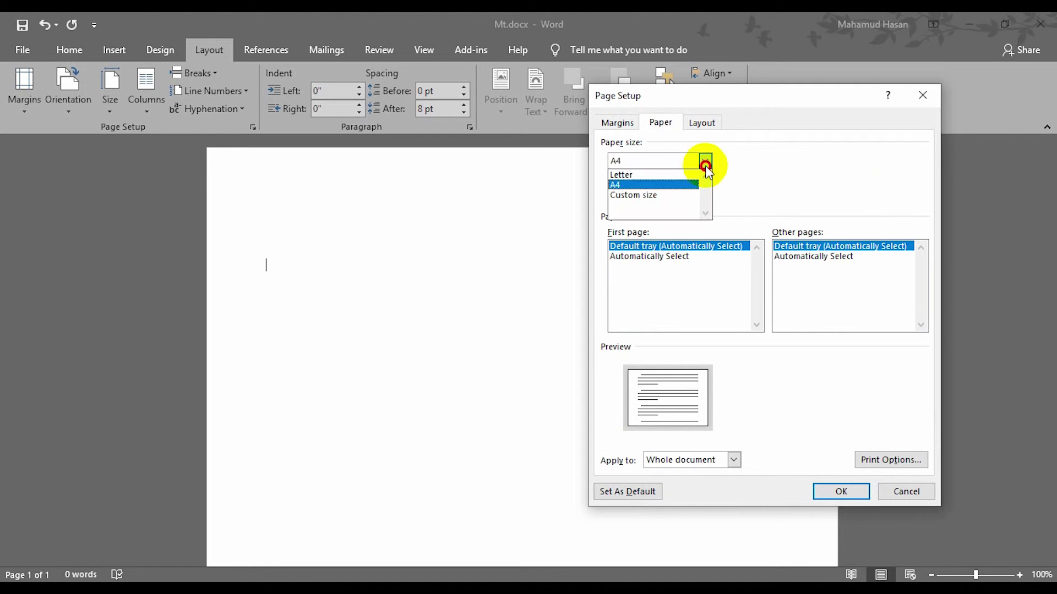
pyautogui.click(684, 195)
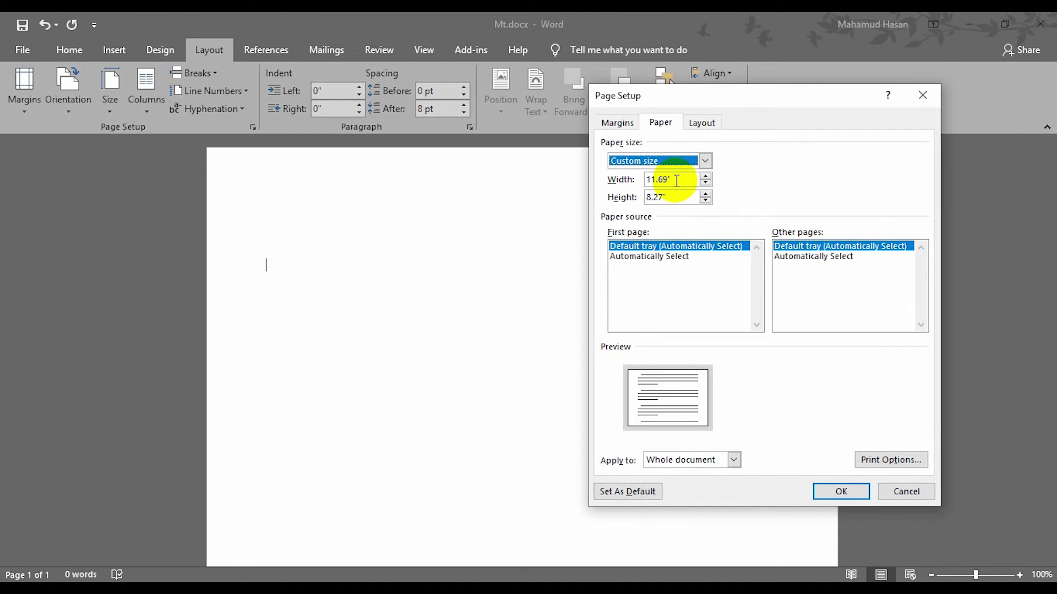
# Enter a custom width of 20" and height of 15" and apply it
pyautogui.moveTo(676, 180); pyautogui.dragTo(650, 179)
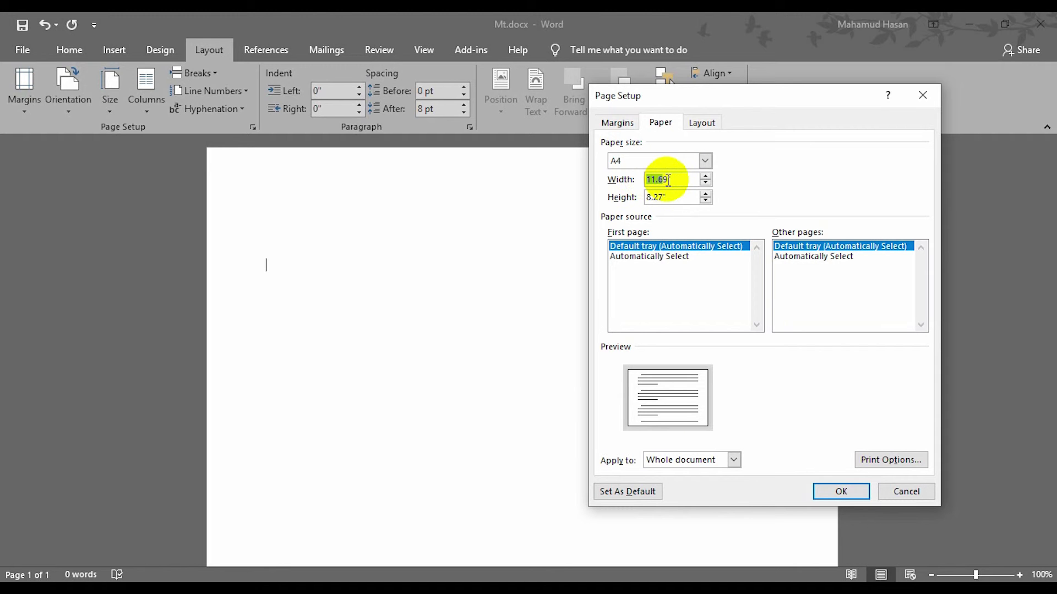
pyautogui.moveTo(647, 179); pyautogui.dragTo(644, 182)
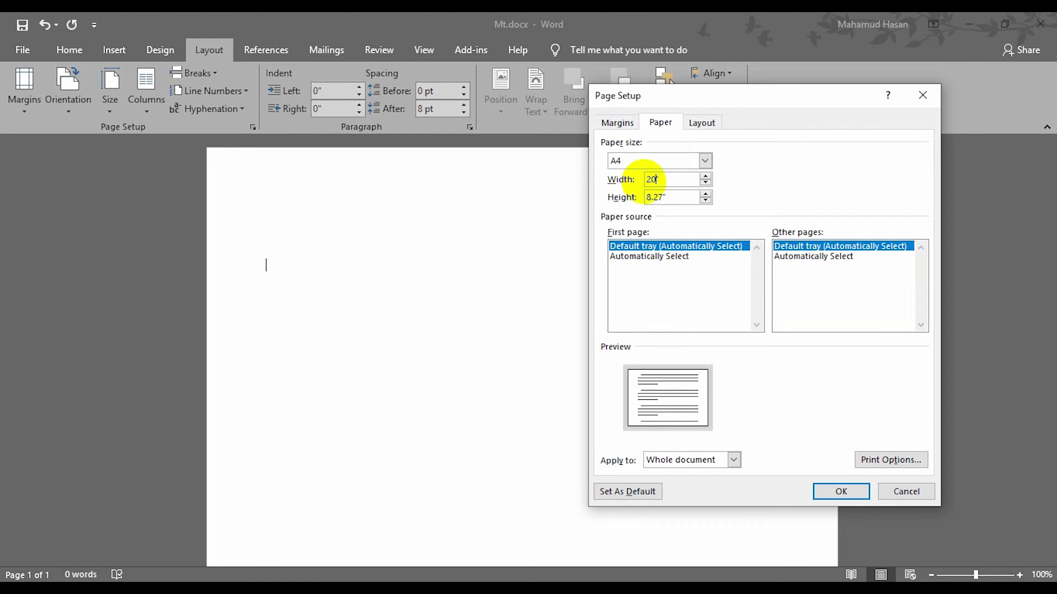
pyautogui.moveTo(667, 197); pyautogui.dragTo(648, 197)
pyautogui.write('815')
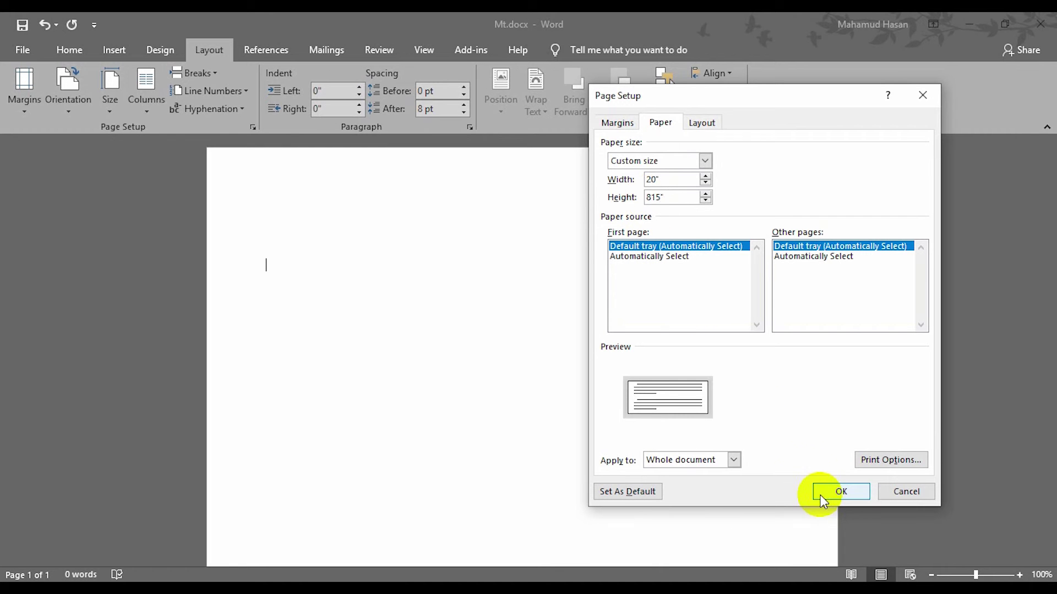
pyautogui.click(650, 197)
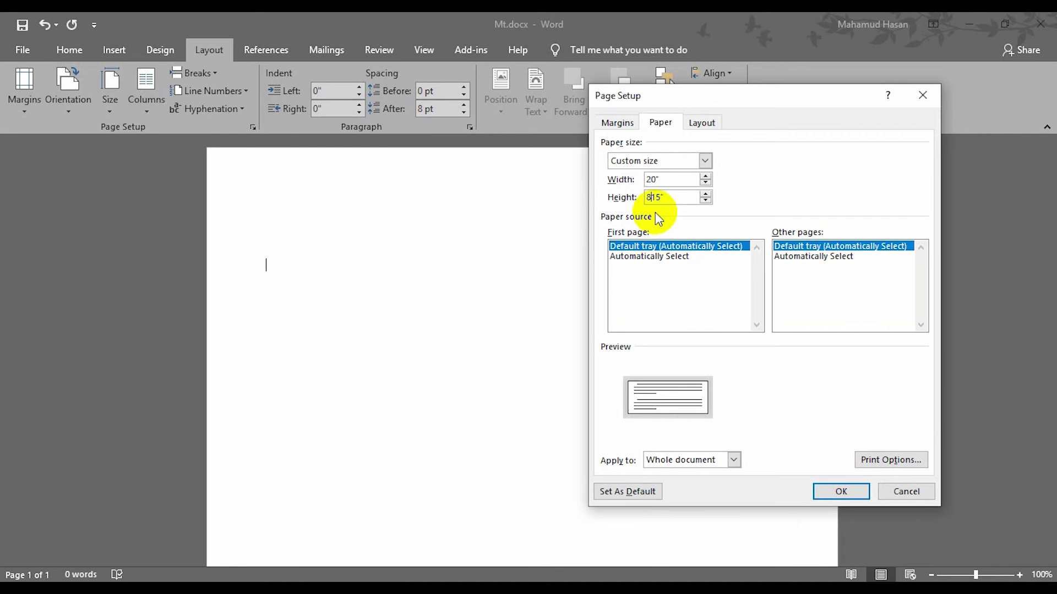
pyautogui.press('BackSpace')
pyautogui.click(841, 491)
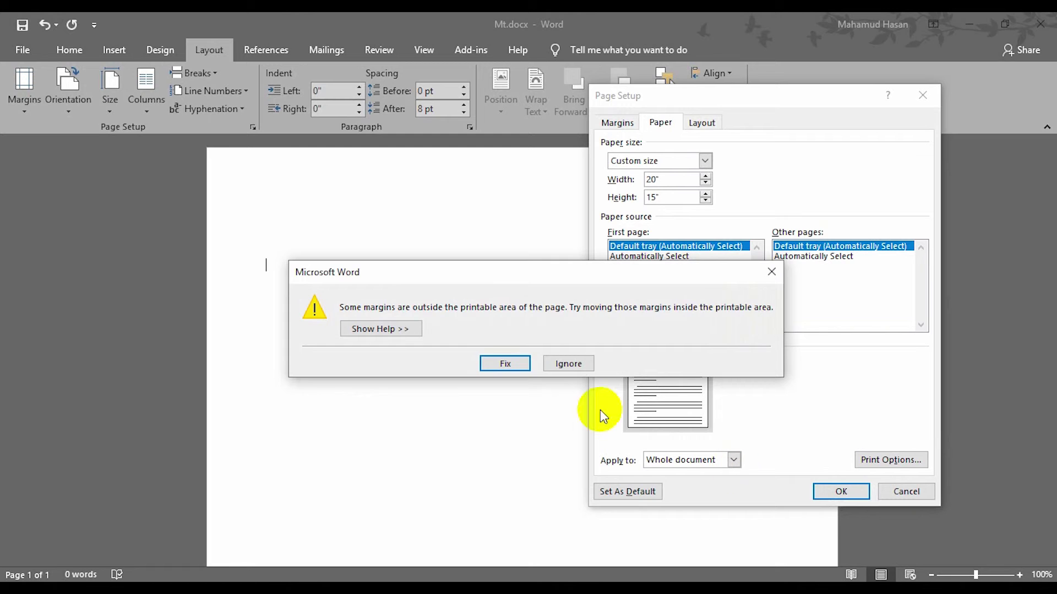
# Let Word fix the out-of-range margins, then change the custom paper to 14" by 11"
pyautogui.click(511, 365)
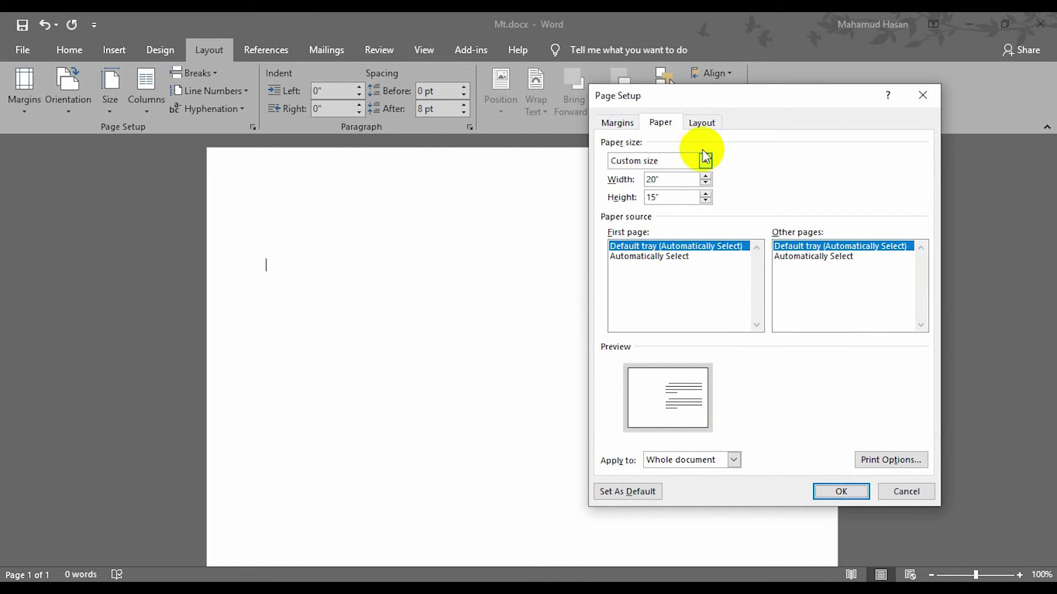
pyautogui.click(658, 180)
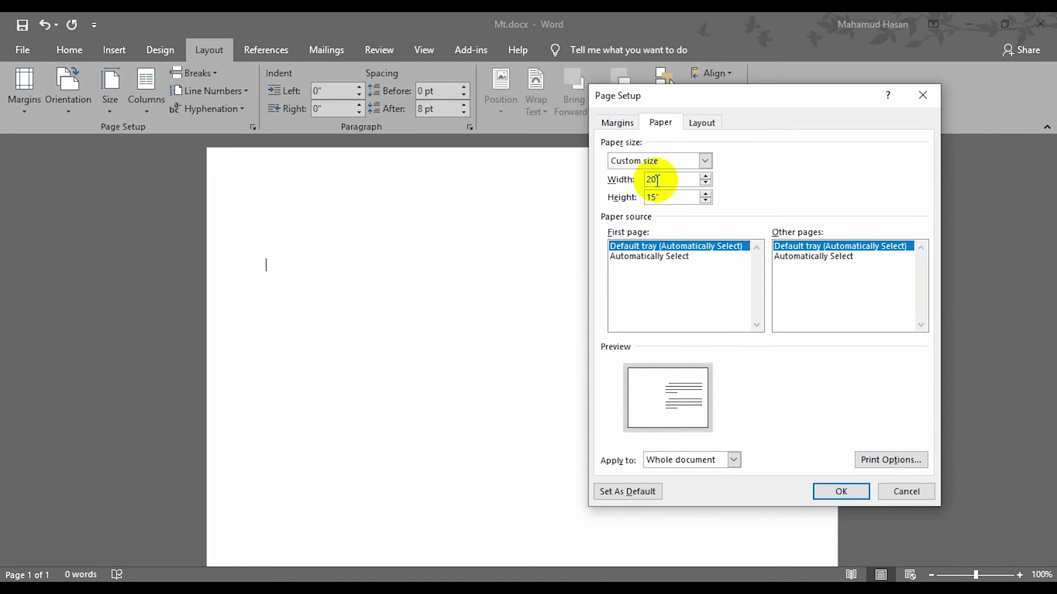
pyautogui.click(653, 180)
pyautogui.write('14')
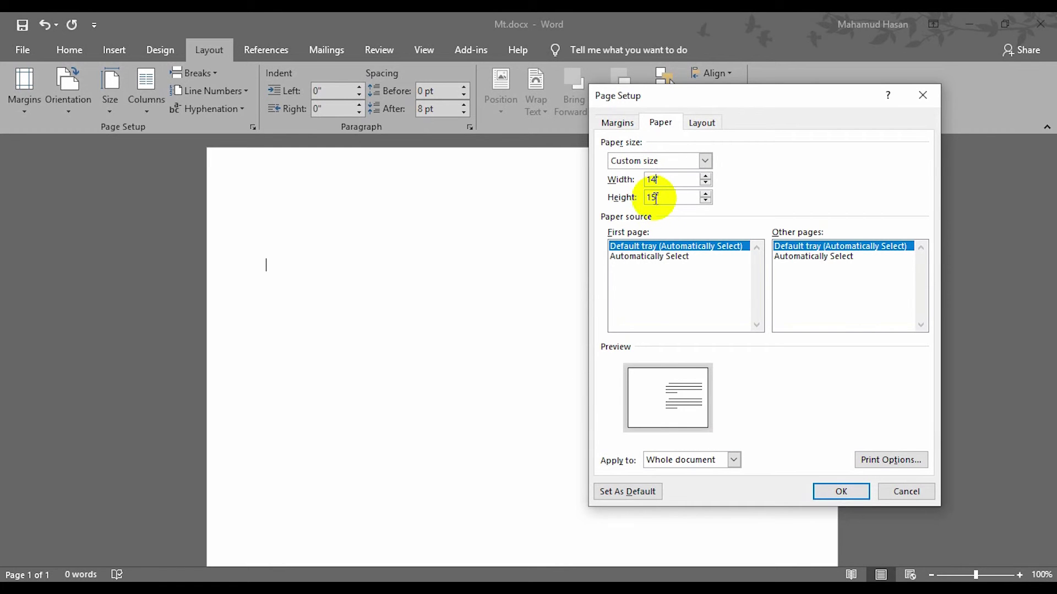
pyautogui.click(645, 200)
pyautogui.write('1')
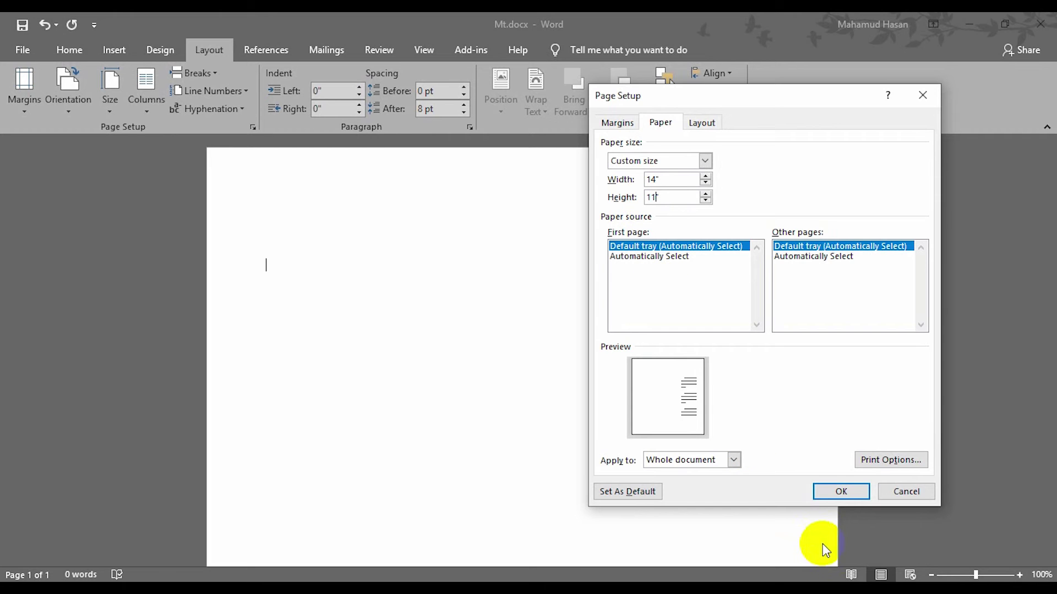
pyautogui.click(826, 492)
# Switch the blank page briefly to portrait, then set its orientation back to landscape
pyautogui.scroll(-3, 972, 463)
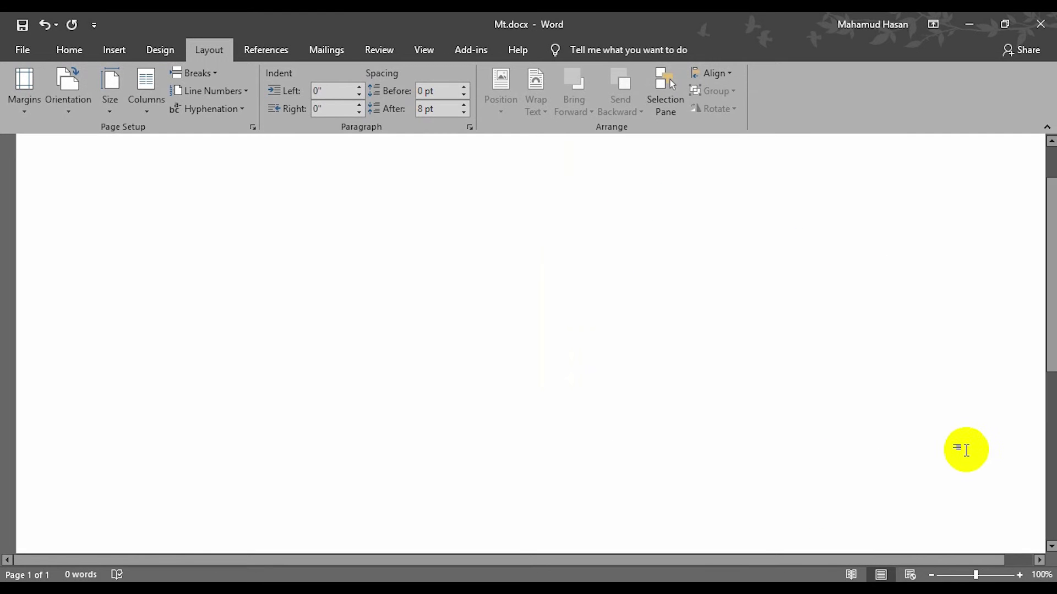
pyautogui.scroll(5, 971, 462)
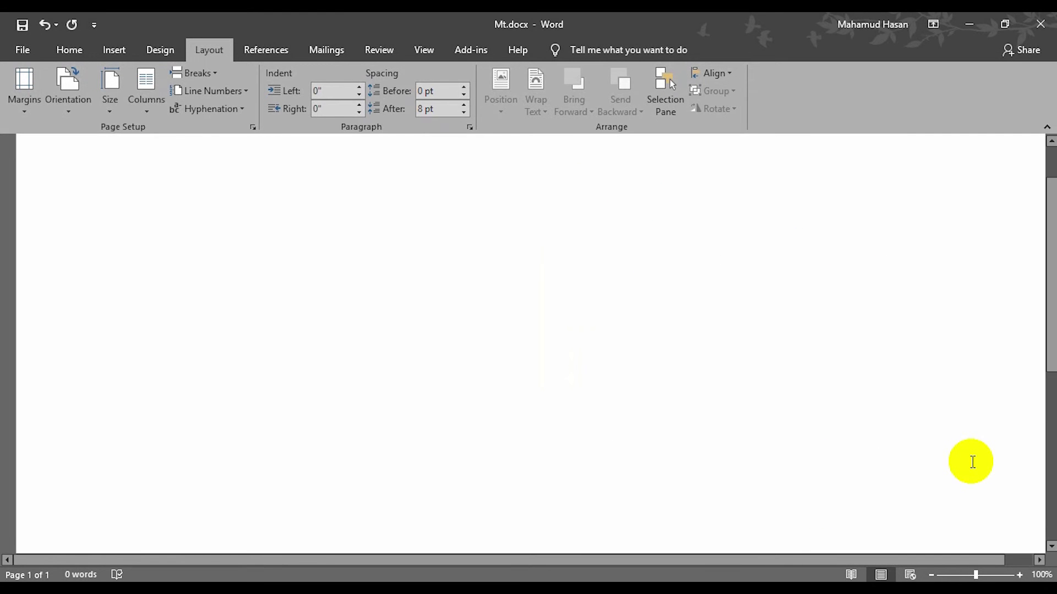
pyautogui.click(34, 112)
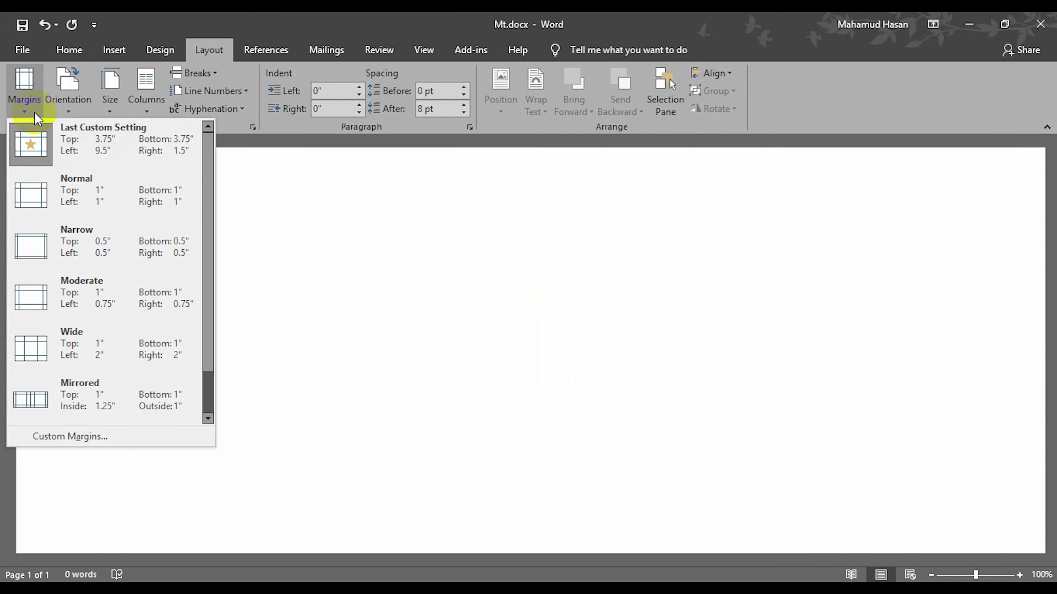
pyautogui.click(70, 110)
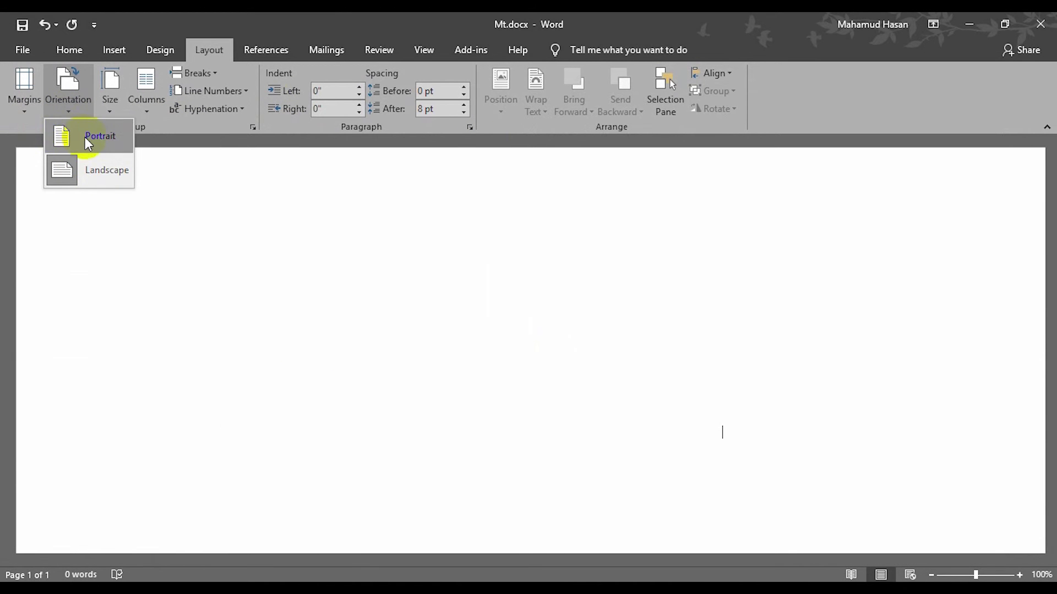
pyautogui.click(106, 142)
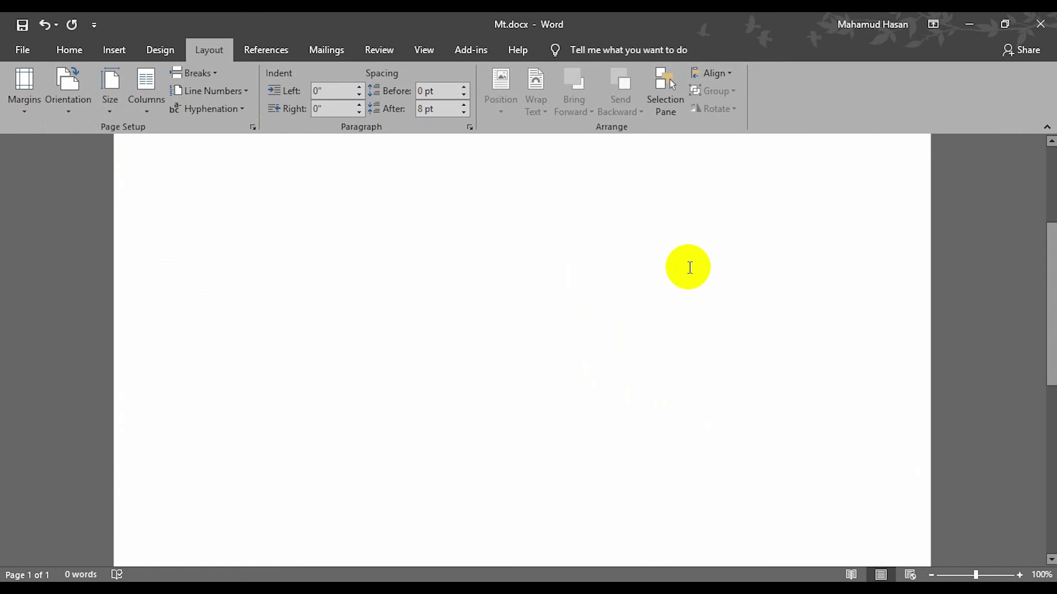
pyautogui.scroll(-5, 690, 269)
pyautogui.scroll(5, 690, 268)
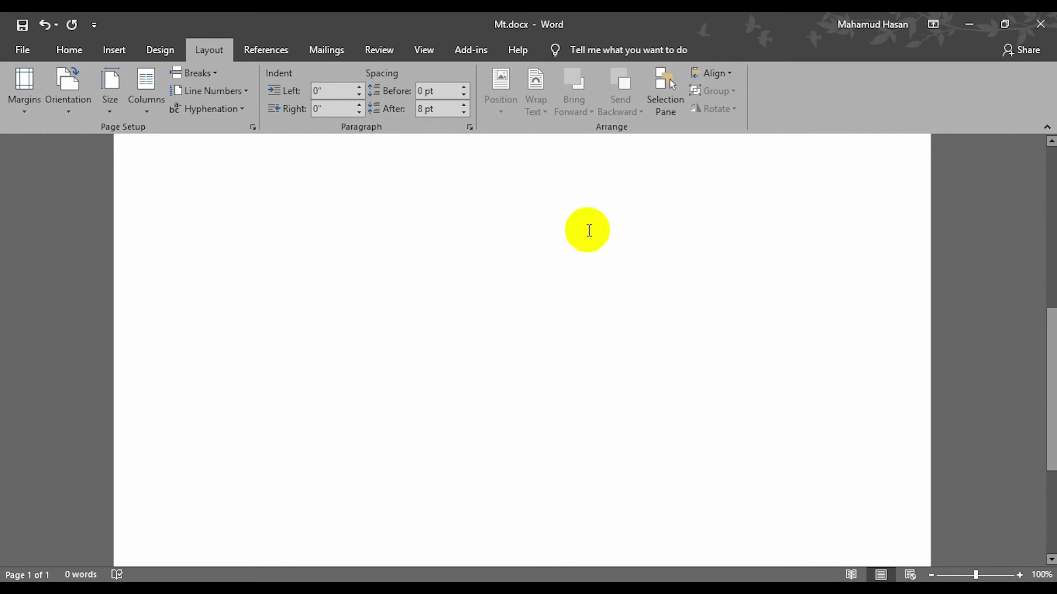
pyautogui.click(81, 108)
pyautogui.click(91, 170)
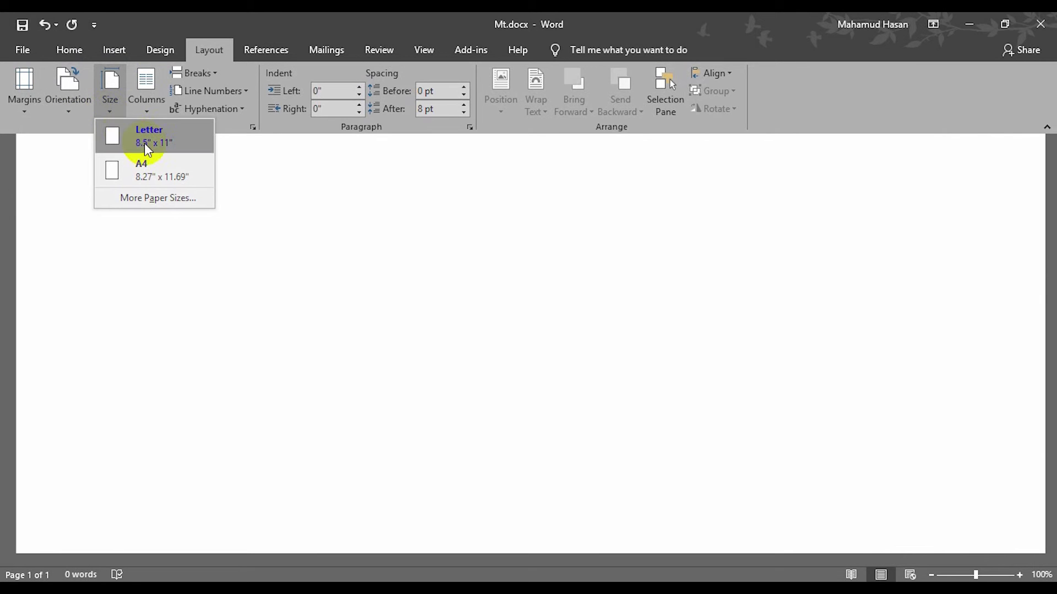
pyautogui.click(170, 199)
pyautogui.click(704, 161)
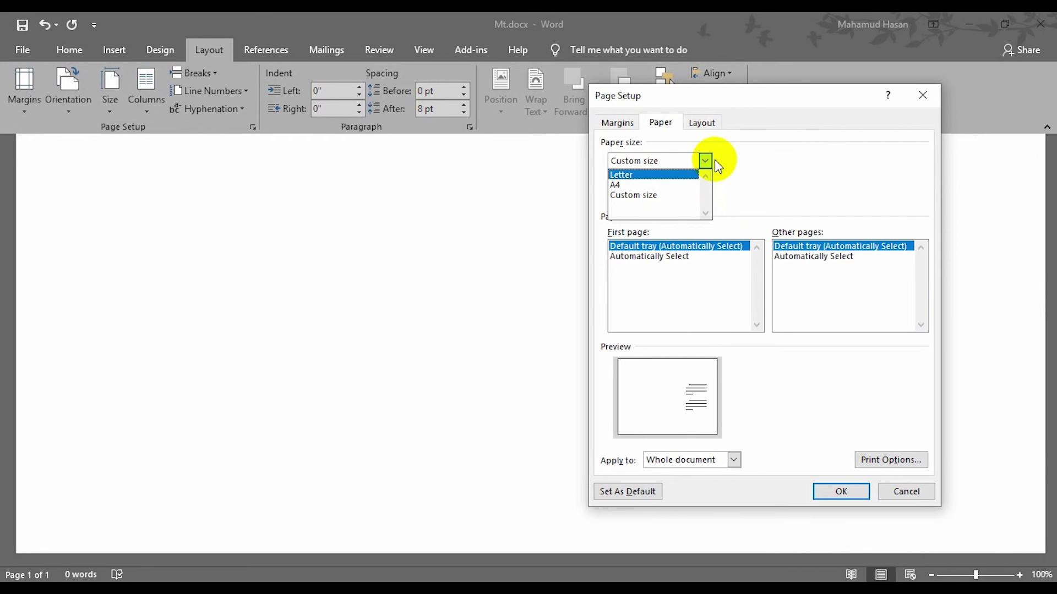
pyautogui.click(703, 122)
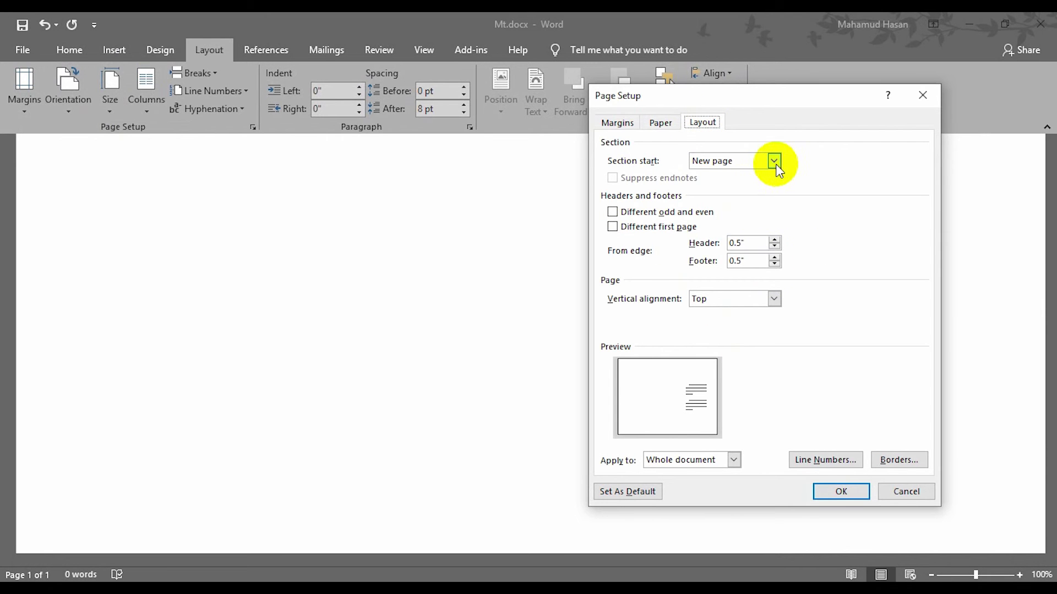
pyautogui.click(924, 104)
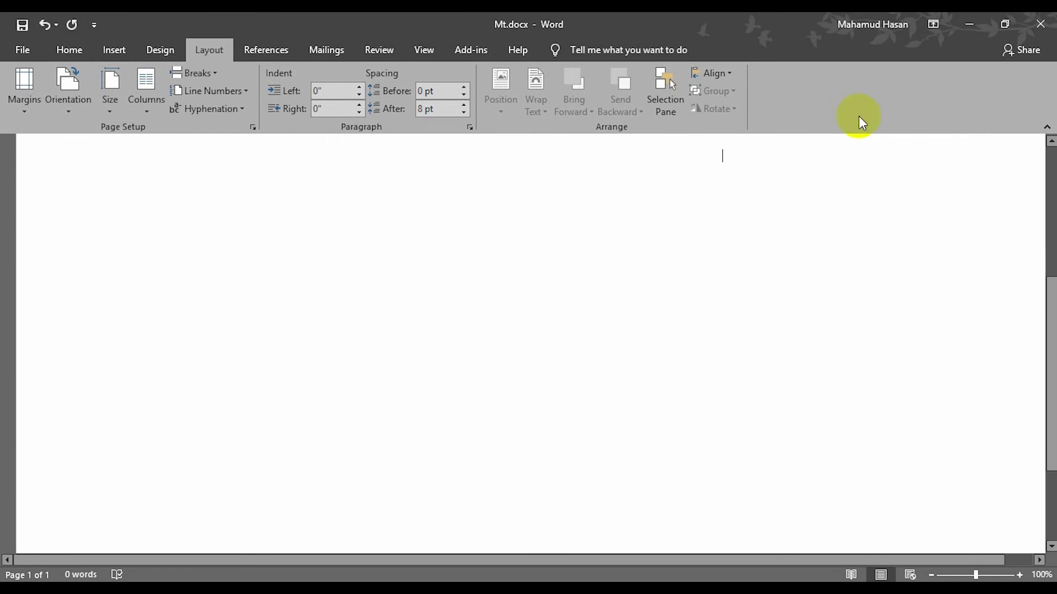
pyautogui.click(111, 90)
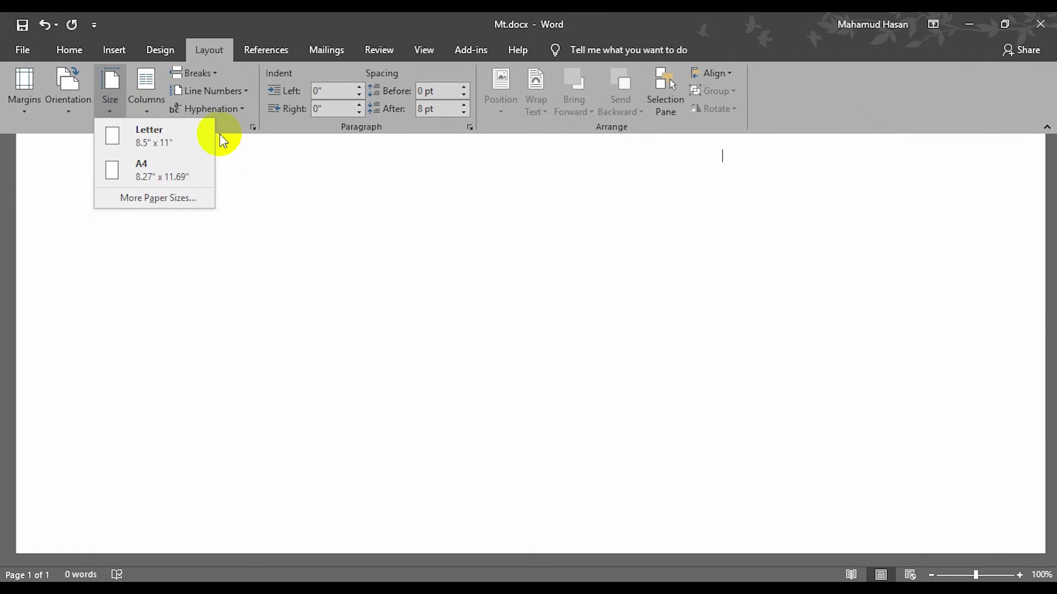
pyautogui.click(144, 197)
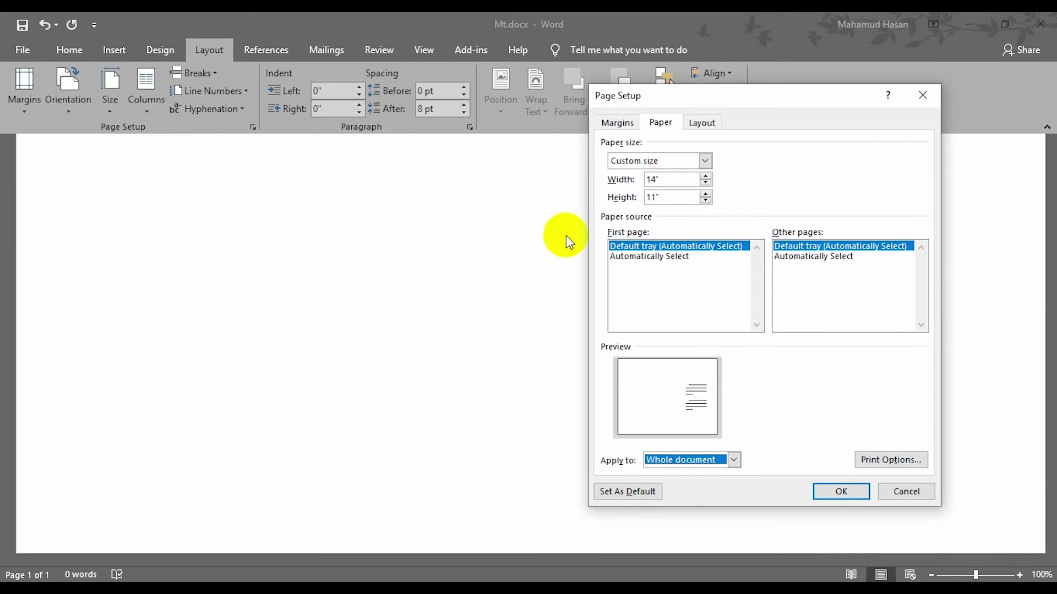
pyautogui.click(699, 122)
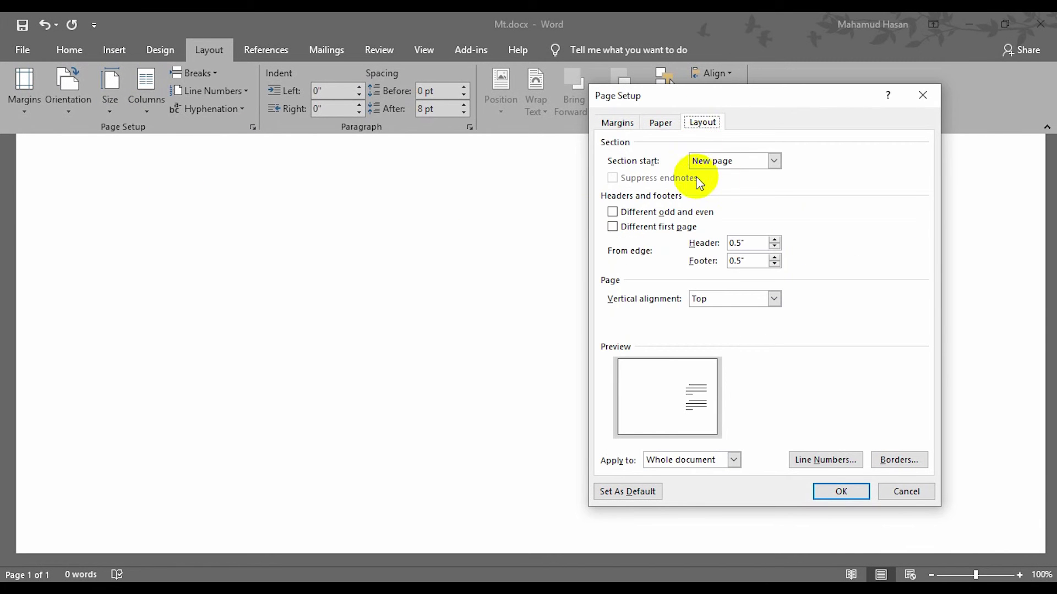
pyautogui.click(773, 162)
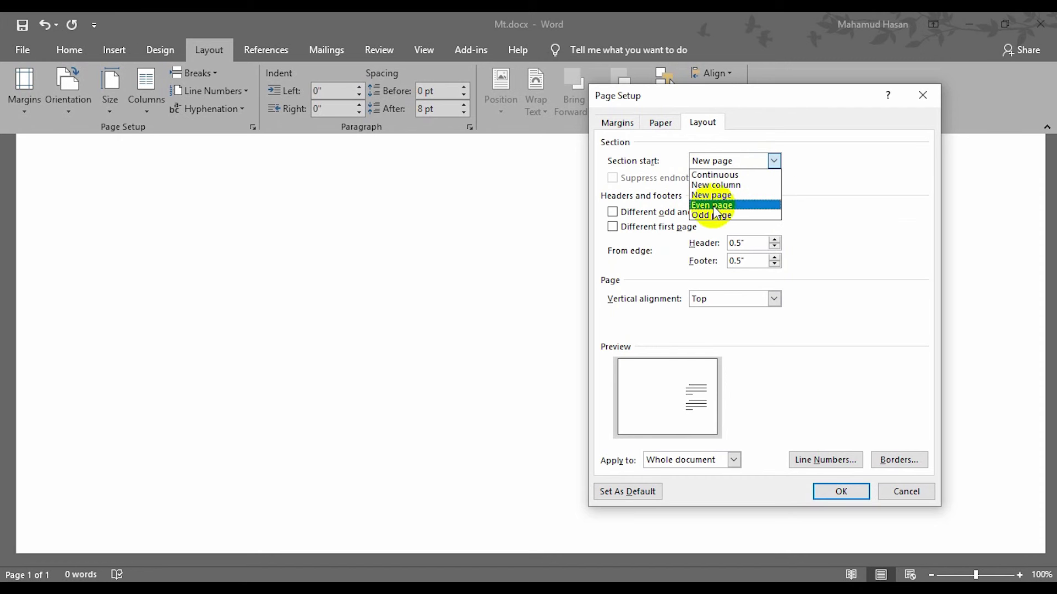
pyautogui.click(863, 249)
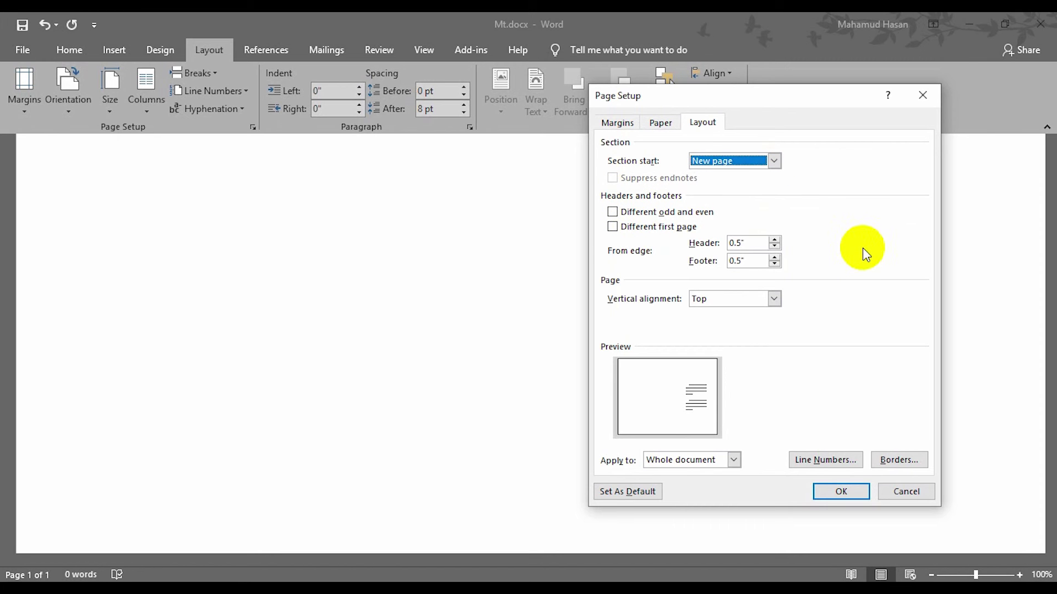
pyautogui.click(774, 299)
pyautogui.click(820, 297)
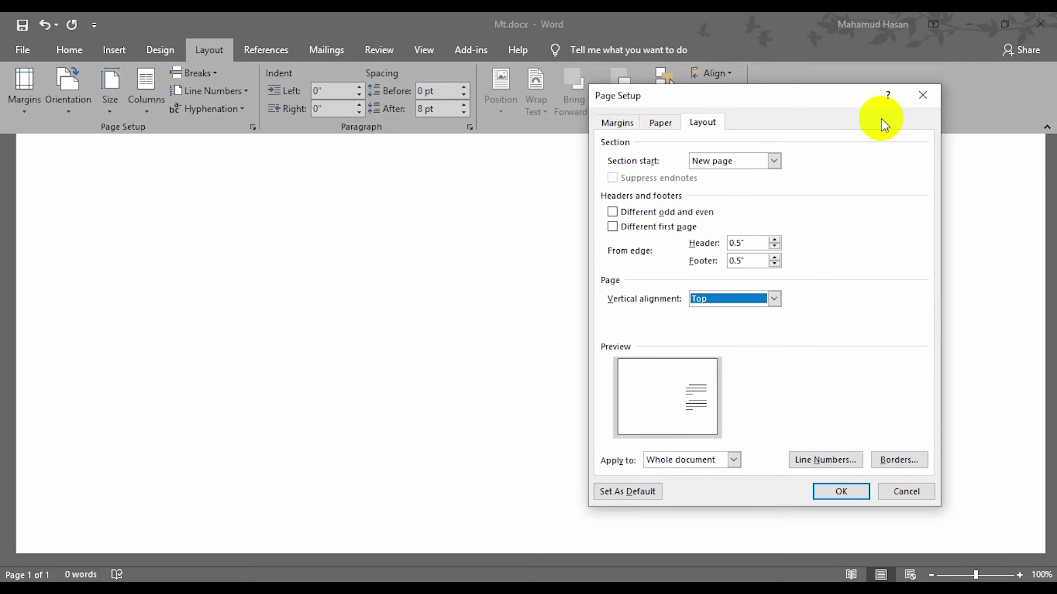
pyautogui.click(922, 95)
# Switch the page back to portrait and apply a smaller margin preset
pyautogui.click(152, 113)
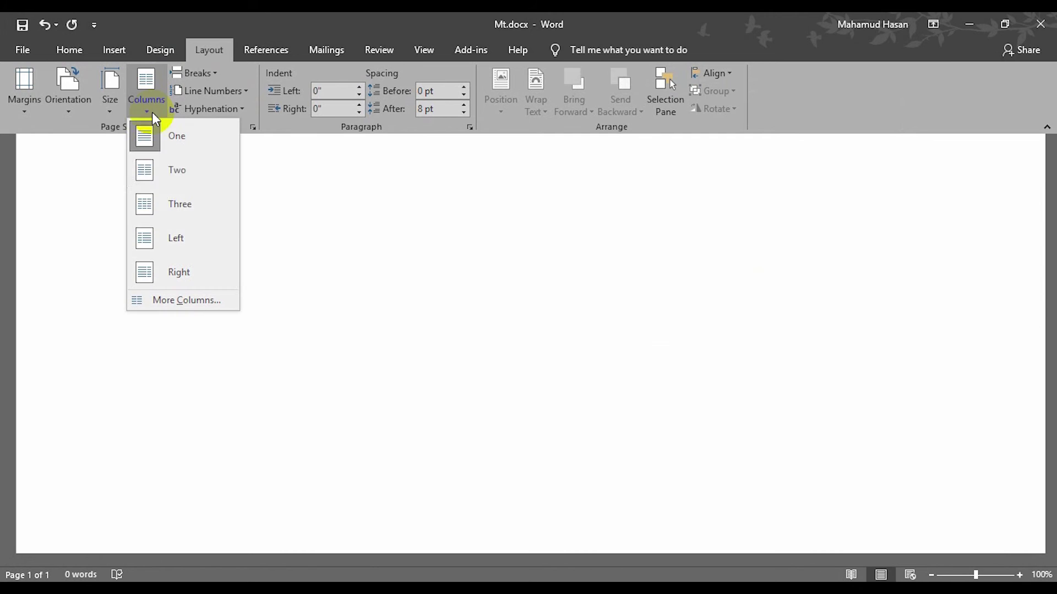
pyautogui.click(70, 105)
pyautogui.click(88, 134)
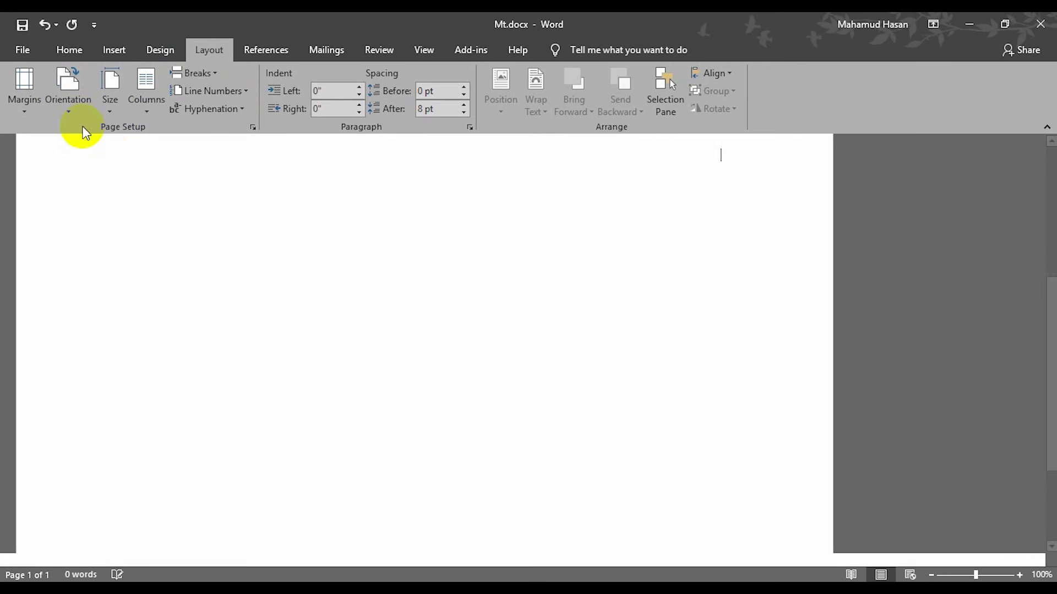
pyautogui.click(142, 114)
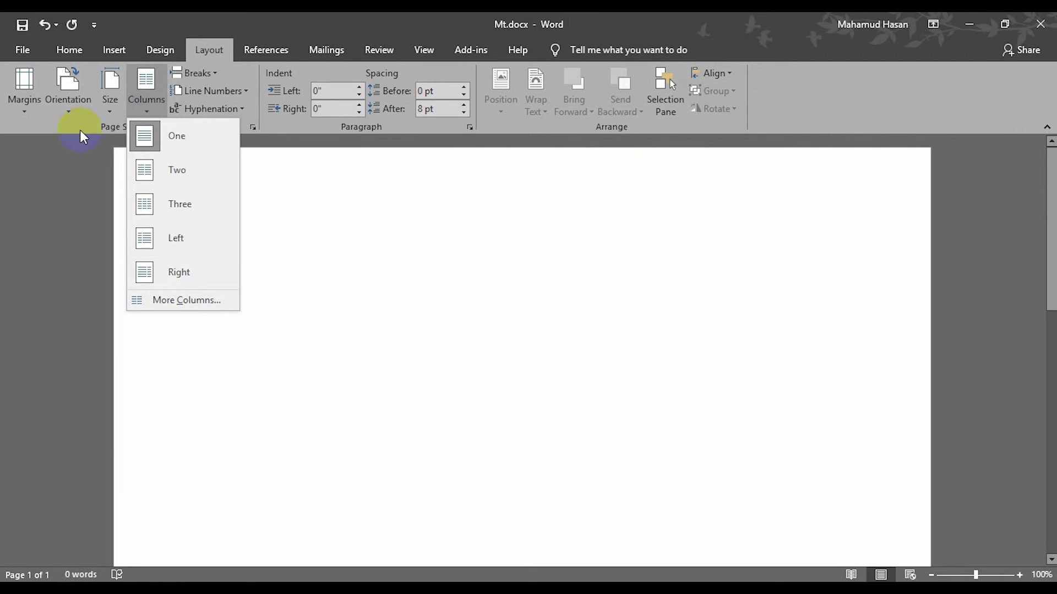
pyautogui.click(25, 107)
pyautogui.click(69, 112)
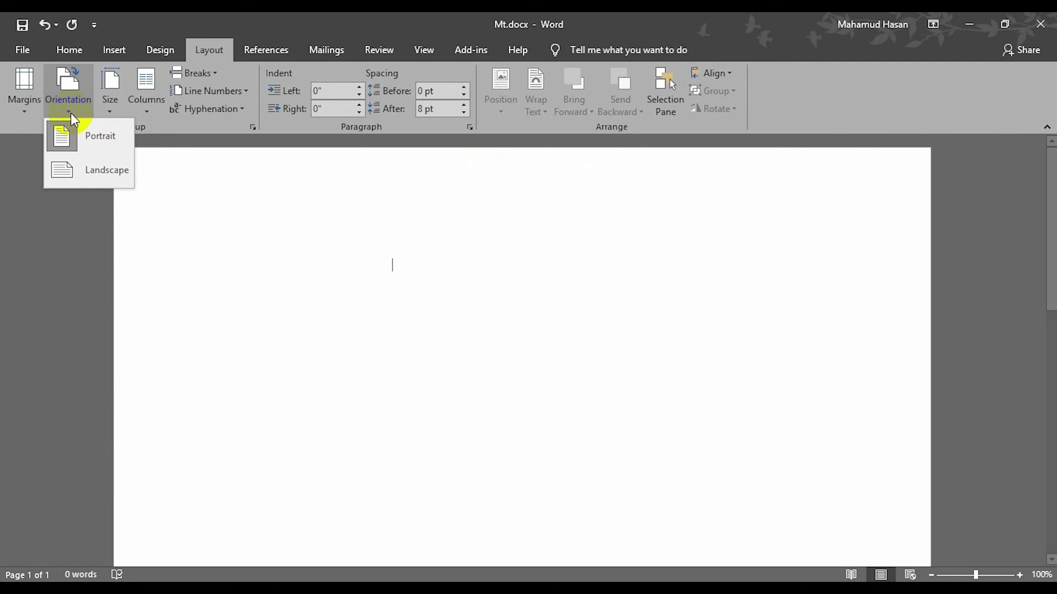
pyautogui.click(18, 113)
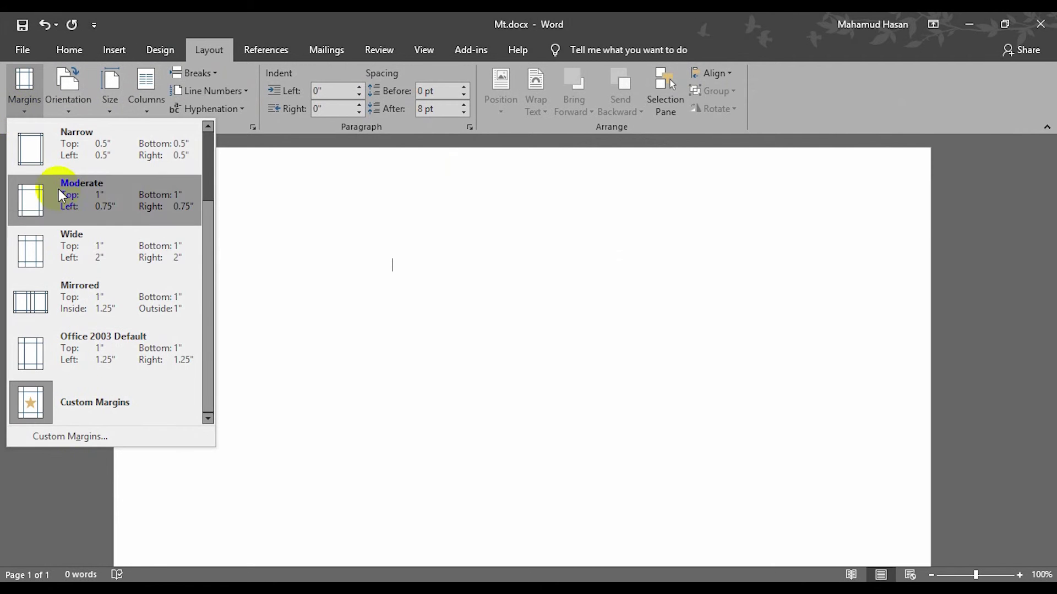
pyautogui.click(54, 138)
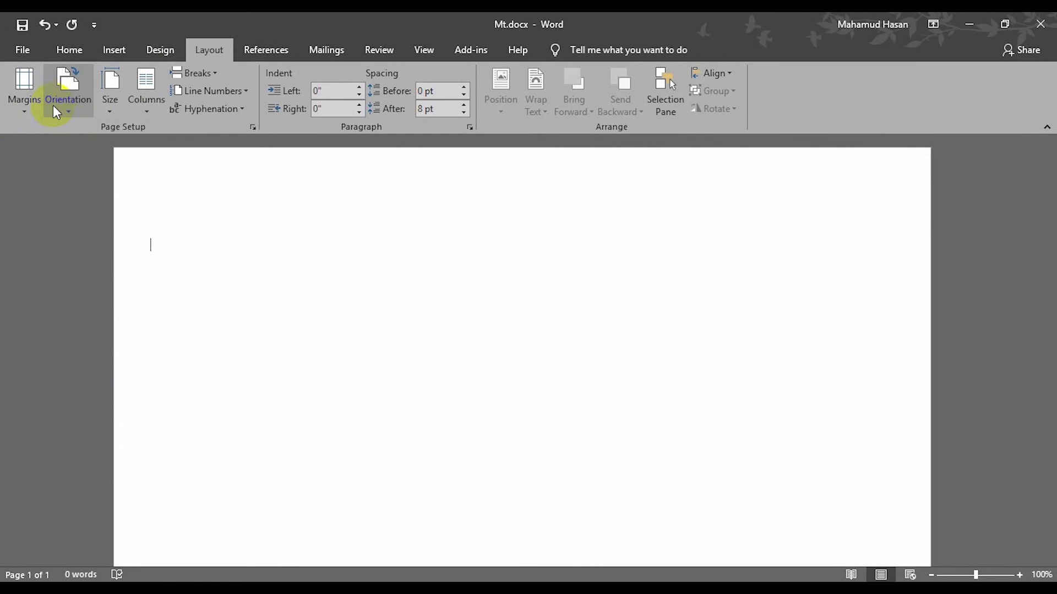
# Set the paper size to A4 and split the page into two columns
pyautogui.click(64, 113)
pyautogui.click(109, 110)
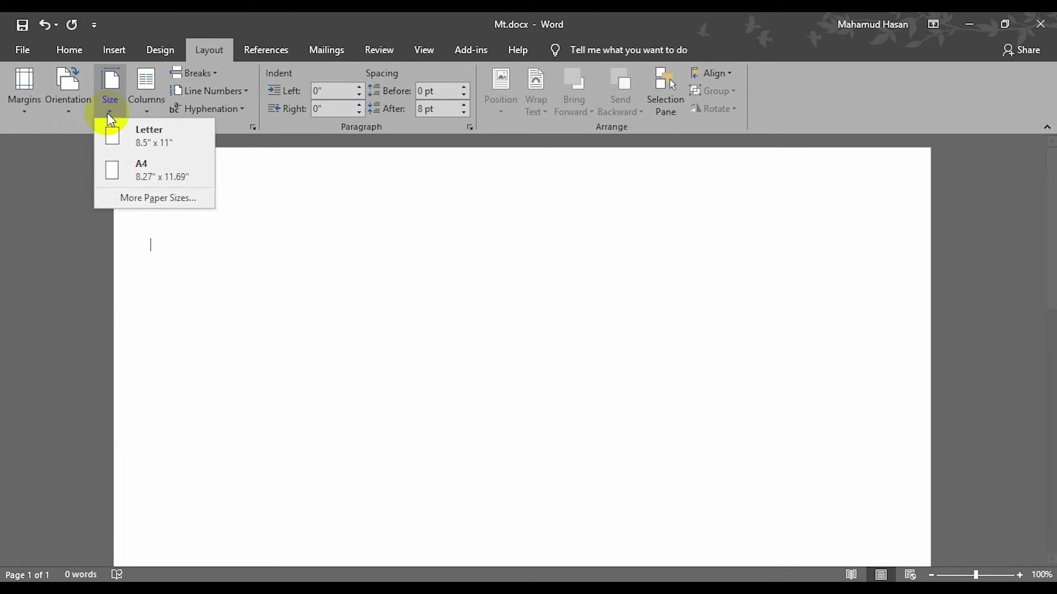
pyautogui.click(148, 156)
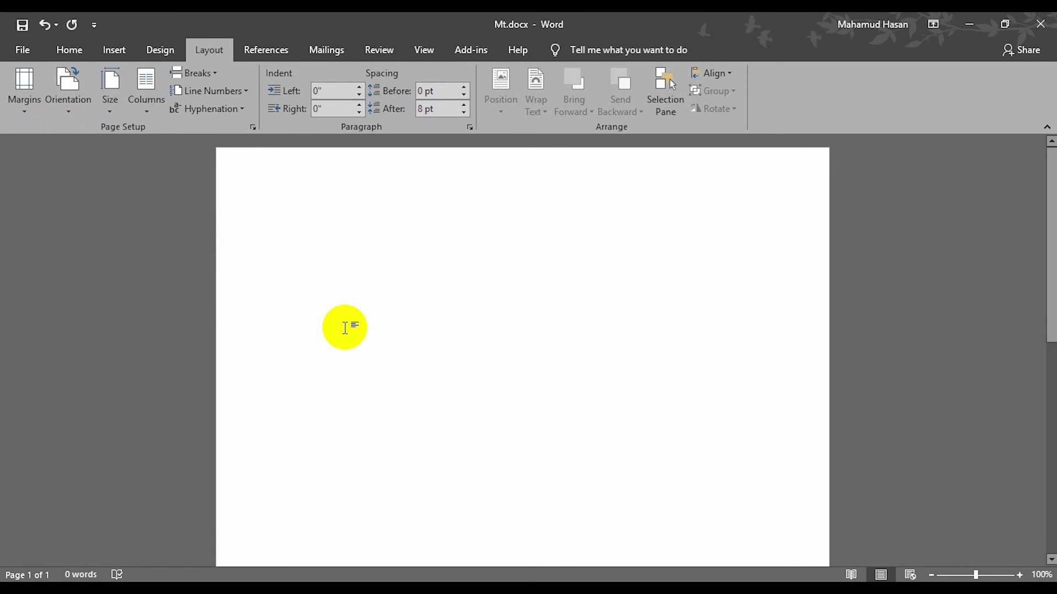
pyautogui.click(139, 105)
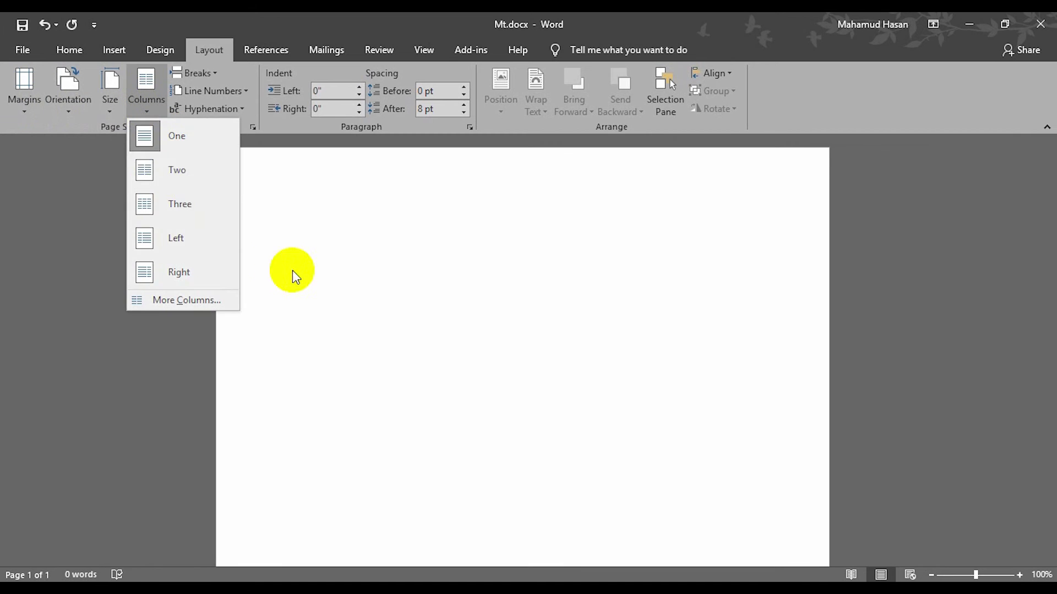
pyautogui.click(167, 183)
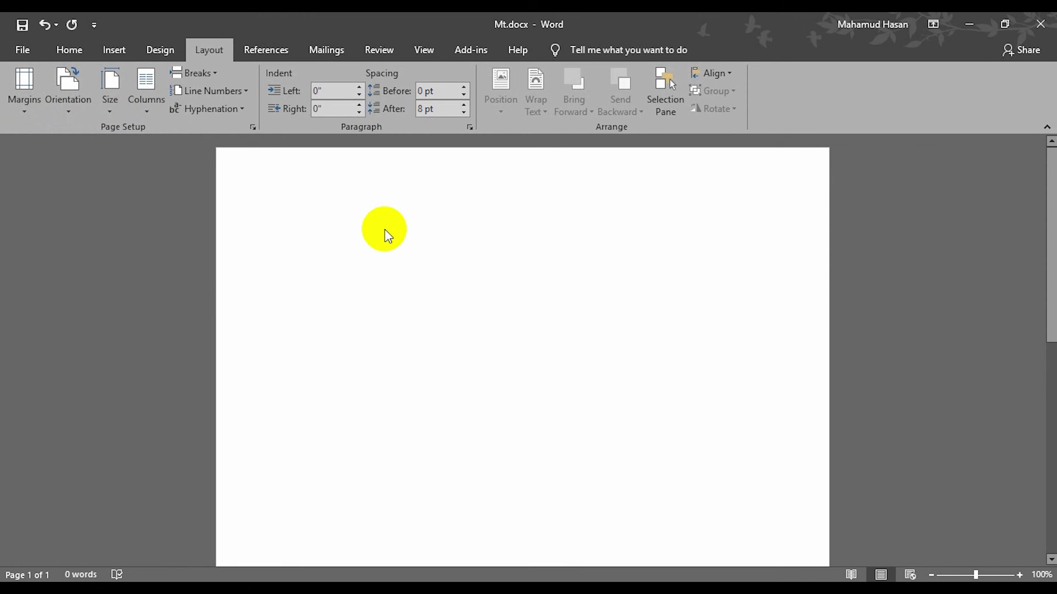
# Enter =rand(1,50), fixing the 'rnad' typo, to generate sample paragraphs in two columns
pyautogui.write('=rna')
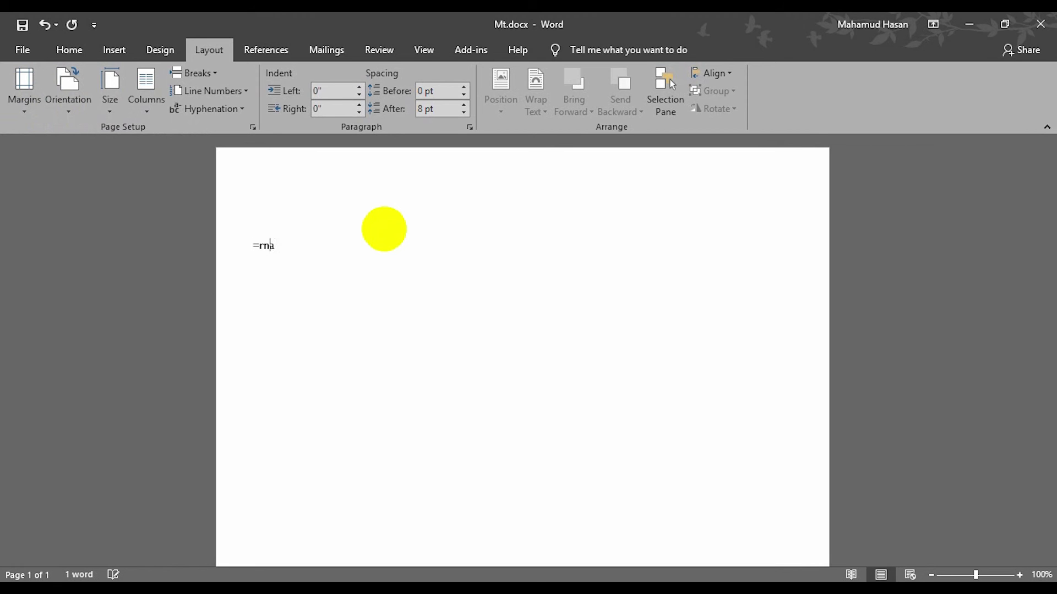
pyautogui.write('d(')
pyautogui.write('1,50')
pyautogui.press('Return')
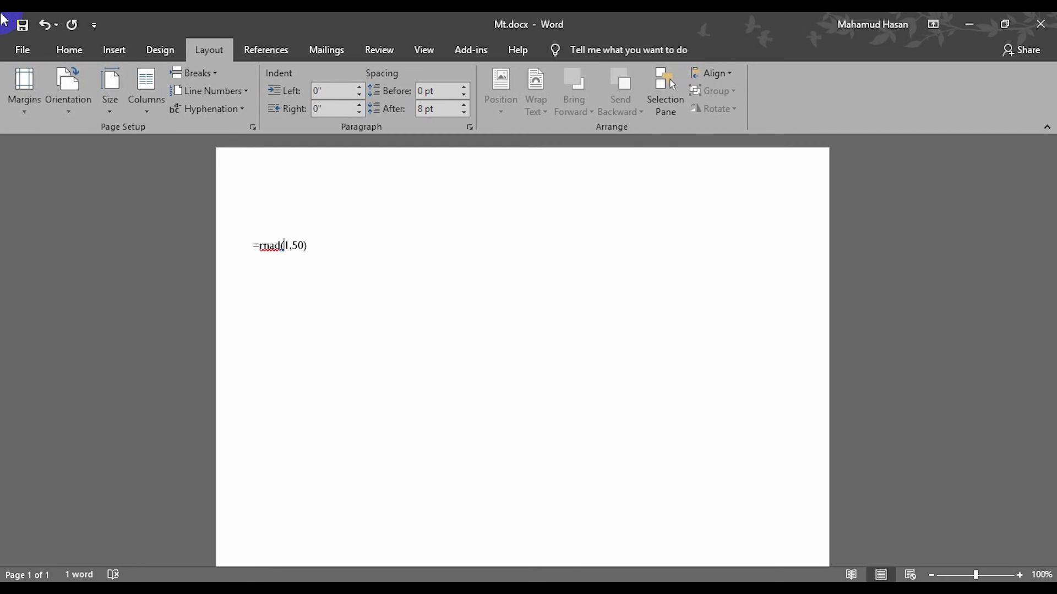
pyautogui.press('BackSpace')
pyautogui.write('n')
pyautogui.press('Return')
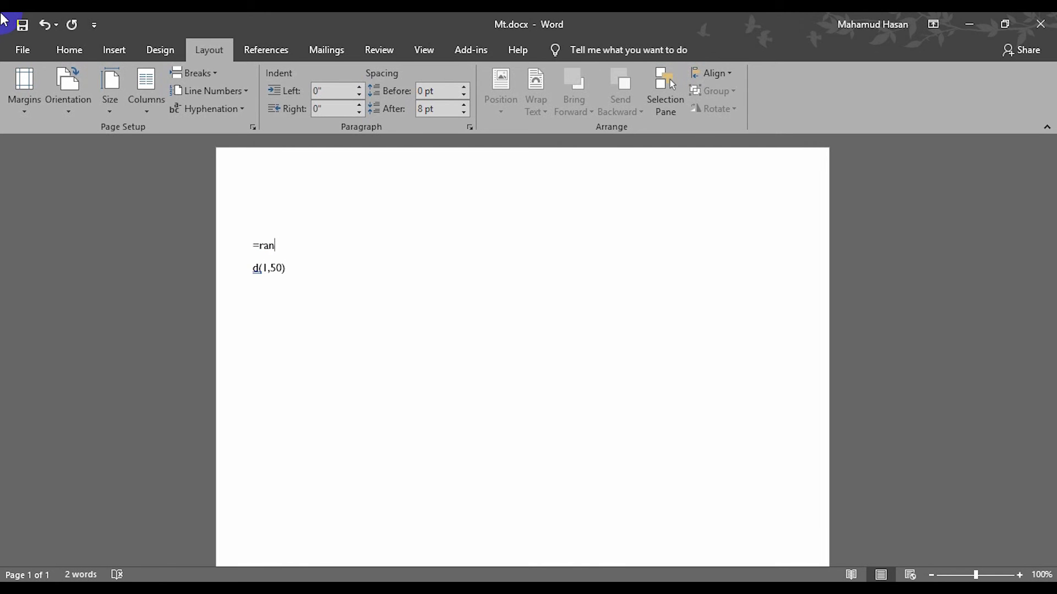
pyautogui.press('Delete')
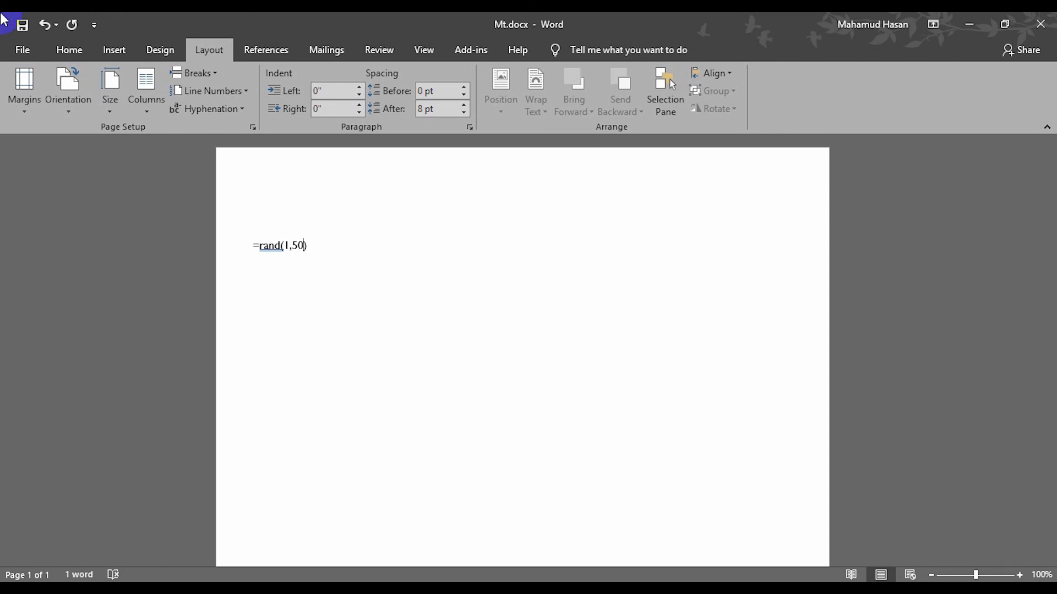
pyautogui.press('Return')
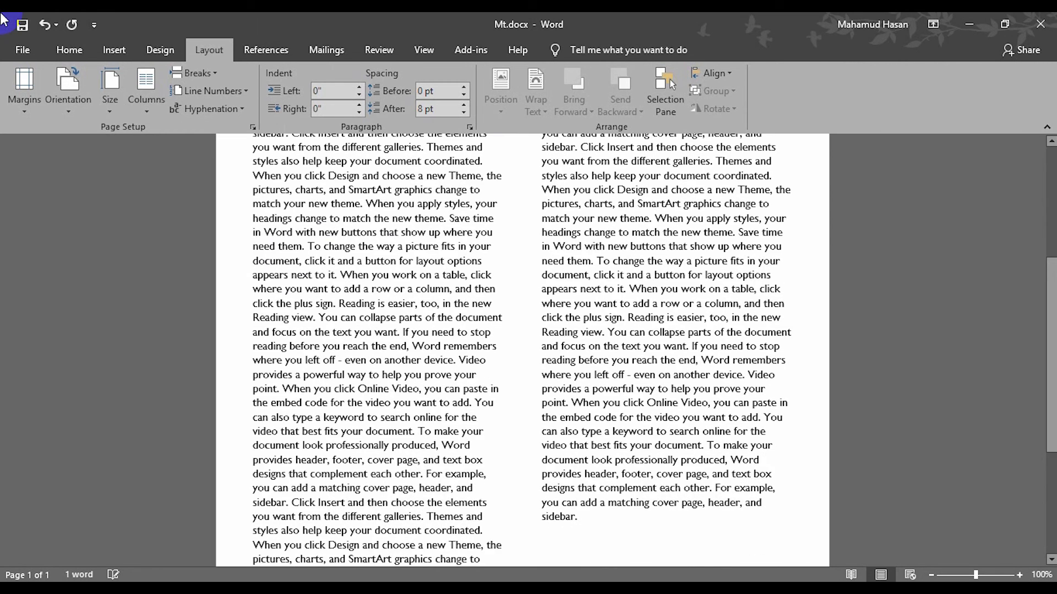
# Select all of the sample text in the document with Ctrl+A
pyautogui.click(70, 49)
pyautogui.scroll(3, 550, 378)
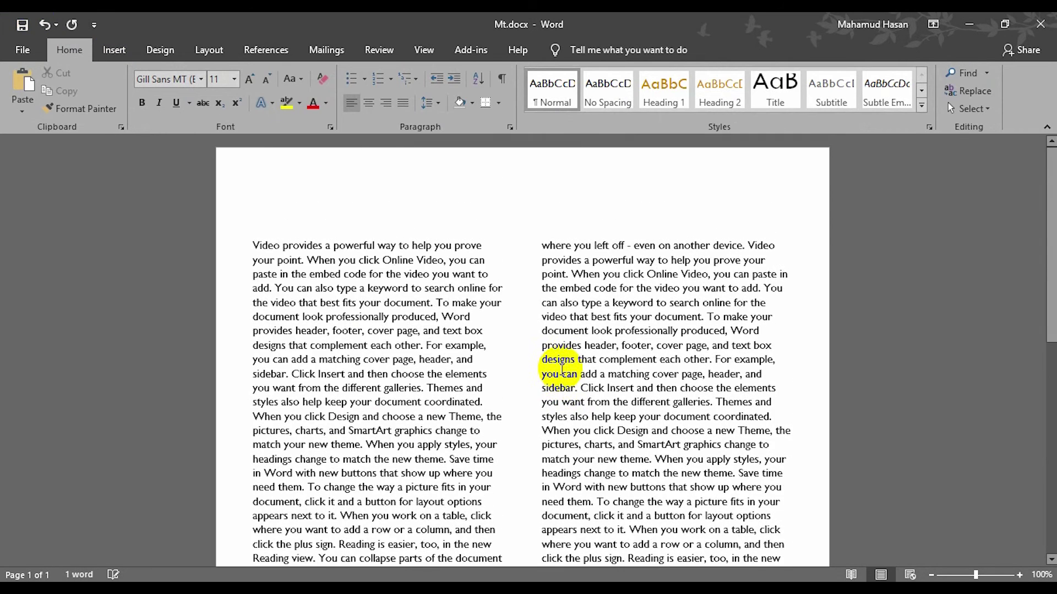
pyautogui.scroll(-2, 562, 366)
pyautogui.scroll(-8, 565, 379)
pyautogui.scroll(8, 557, 366)
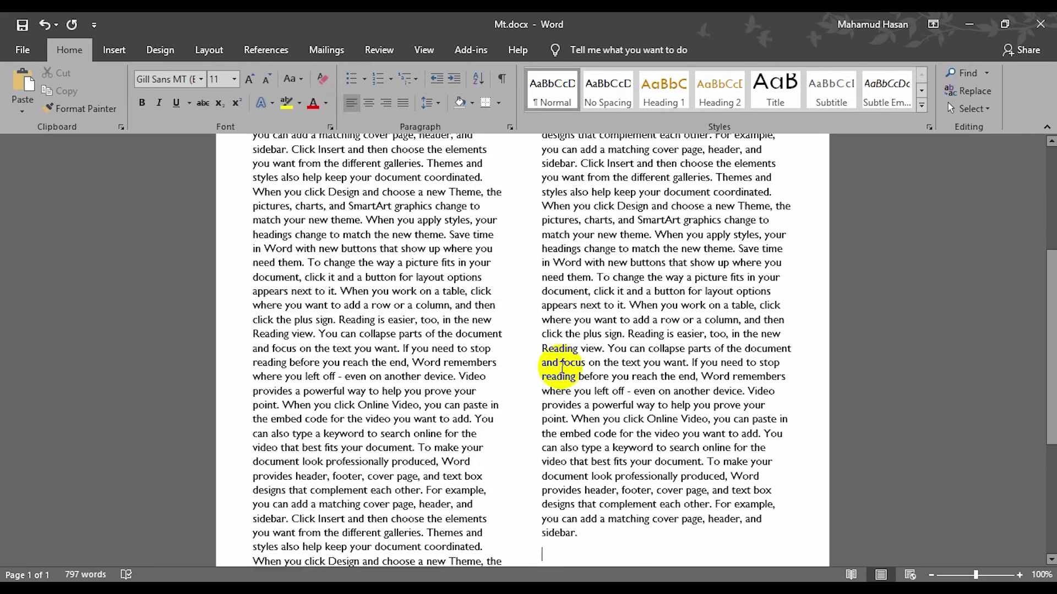
pyautogui.scroll(1, 506, 273)
pyautogui.hotkey('ctrl', 'a')
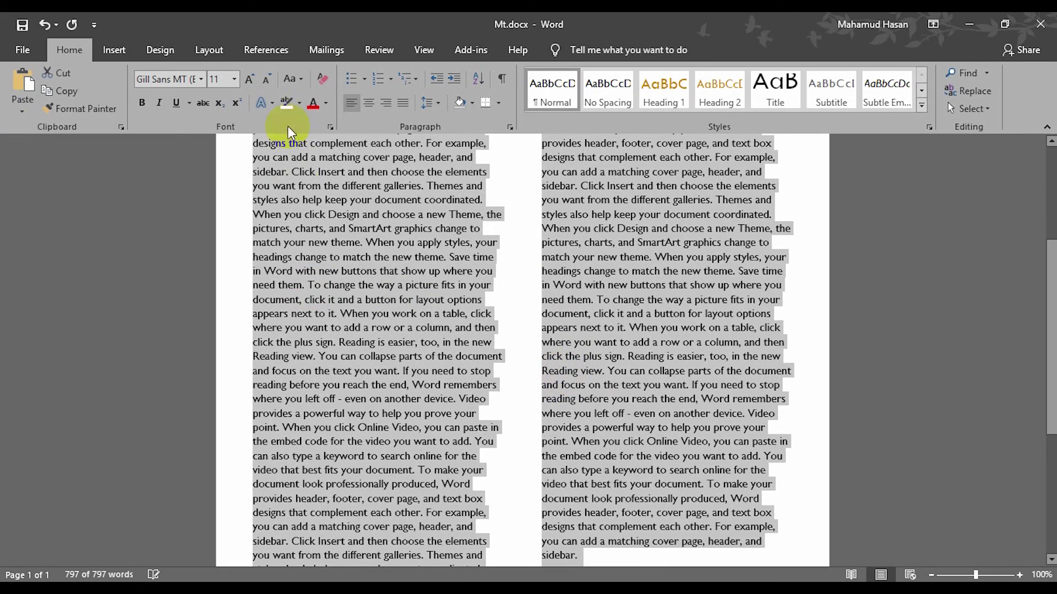
# Lay the selected text out in three columns, then switch to the Left column preset
pyautogui.click(199, 51)
pyautogui.click(144, 94)
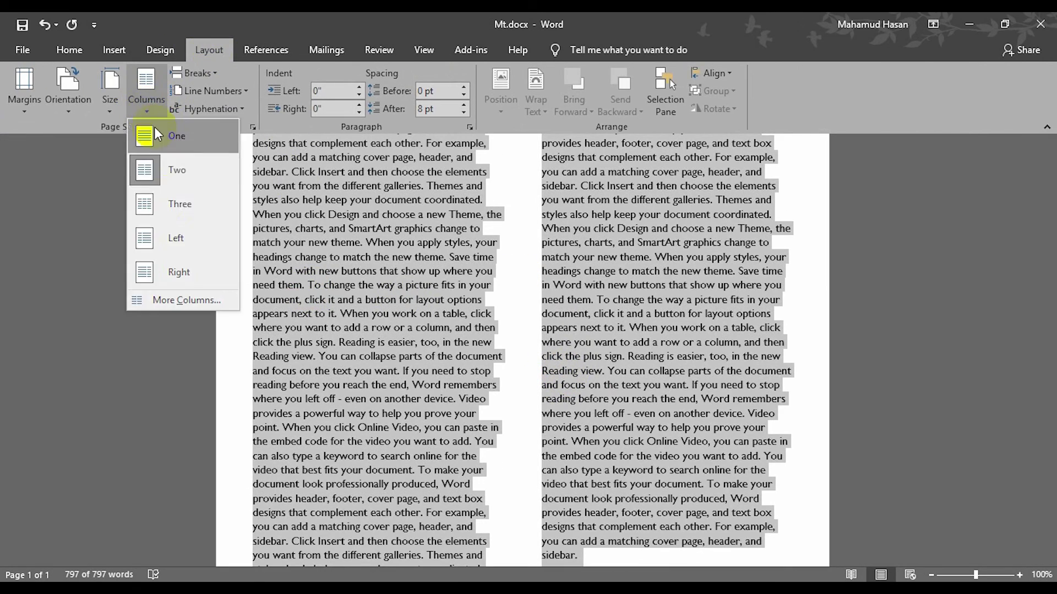
pyautogui.click(165, 199)
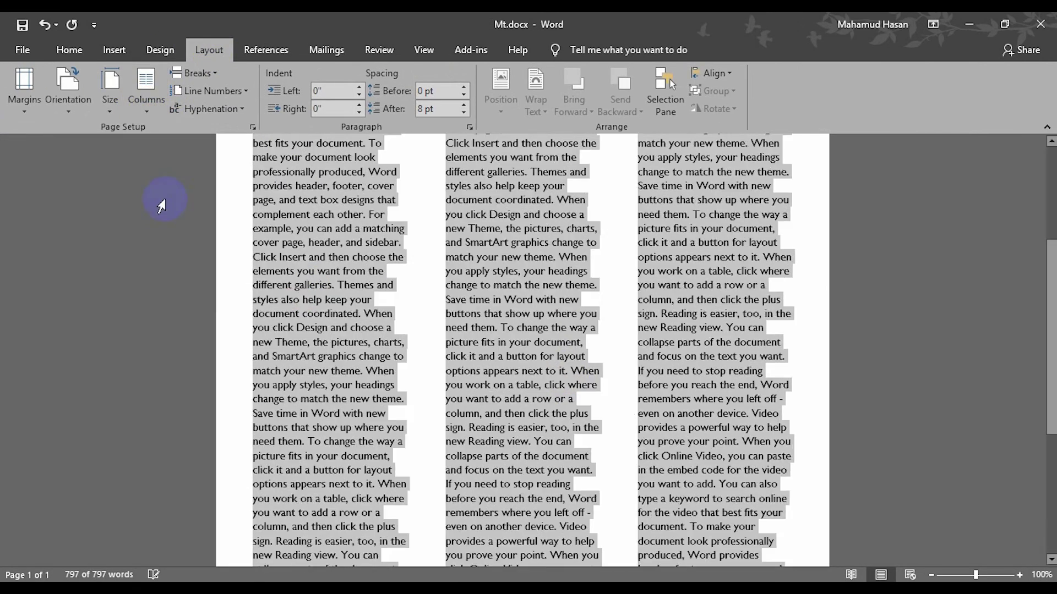
pyautogui.click(142, 111)
pyautogui.click(186, 242)
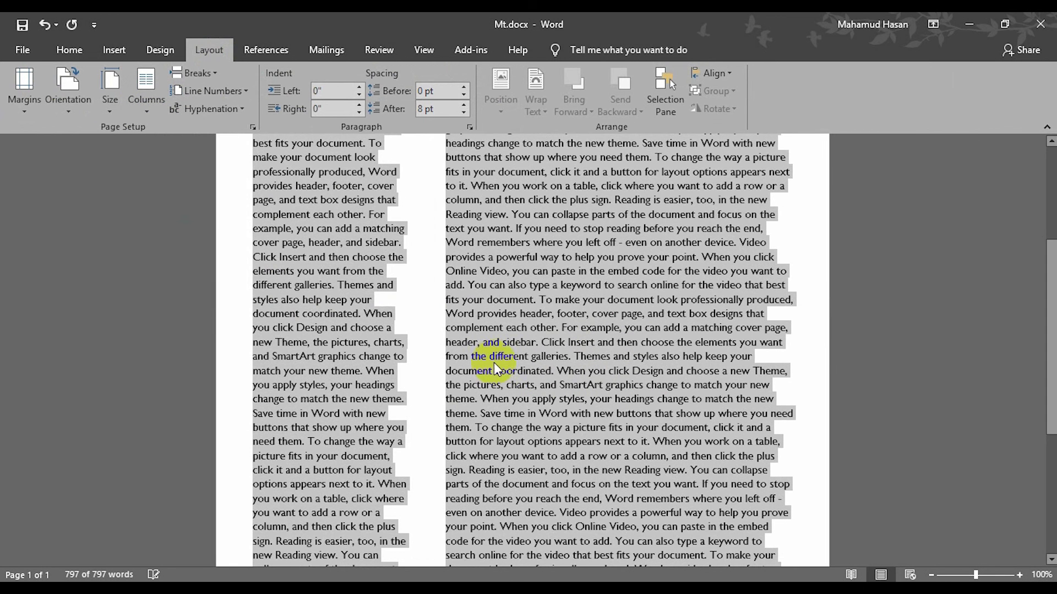
pyautogui.click(142, 111)
# In More Columns, set the number of columns to 5 and apply it to the text
pyautogui.click(177, 297)
pyautogui.write('5')
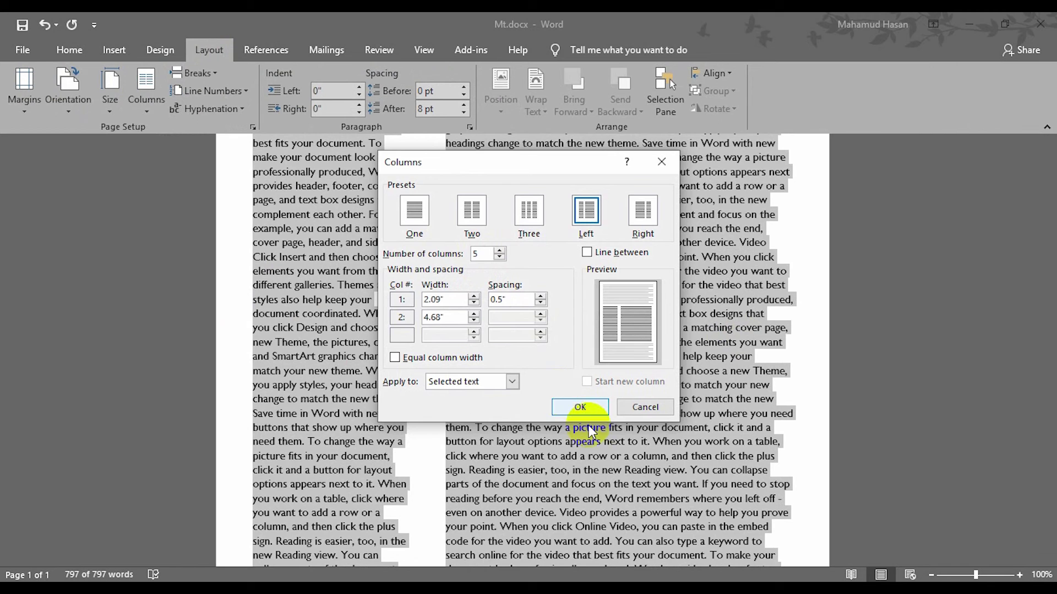
pyautogui.click(578, 406)
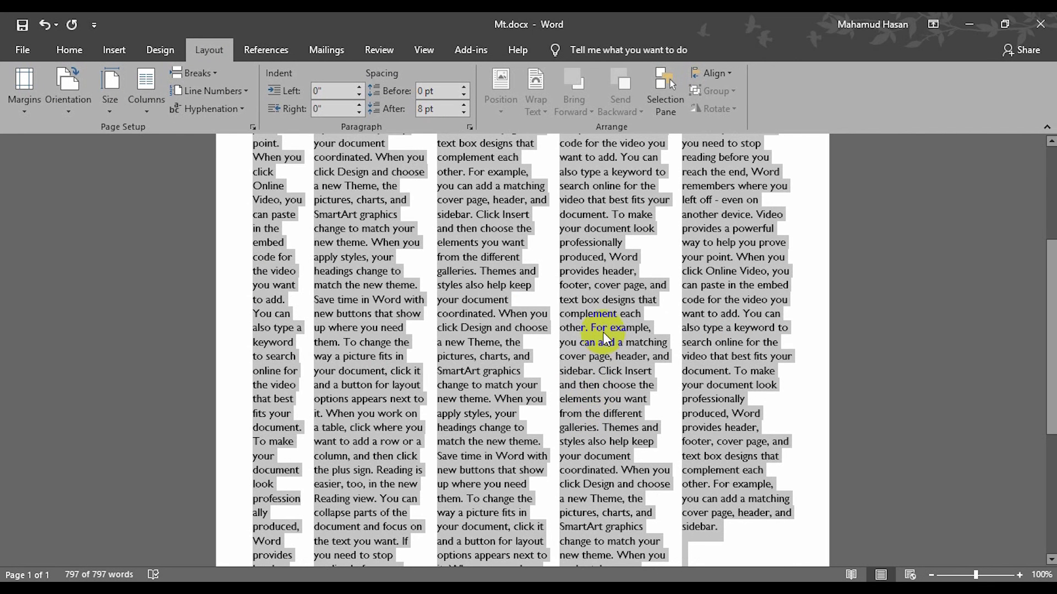
pyautogui.scroll(5, 603, 332)
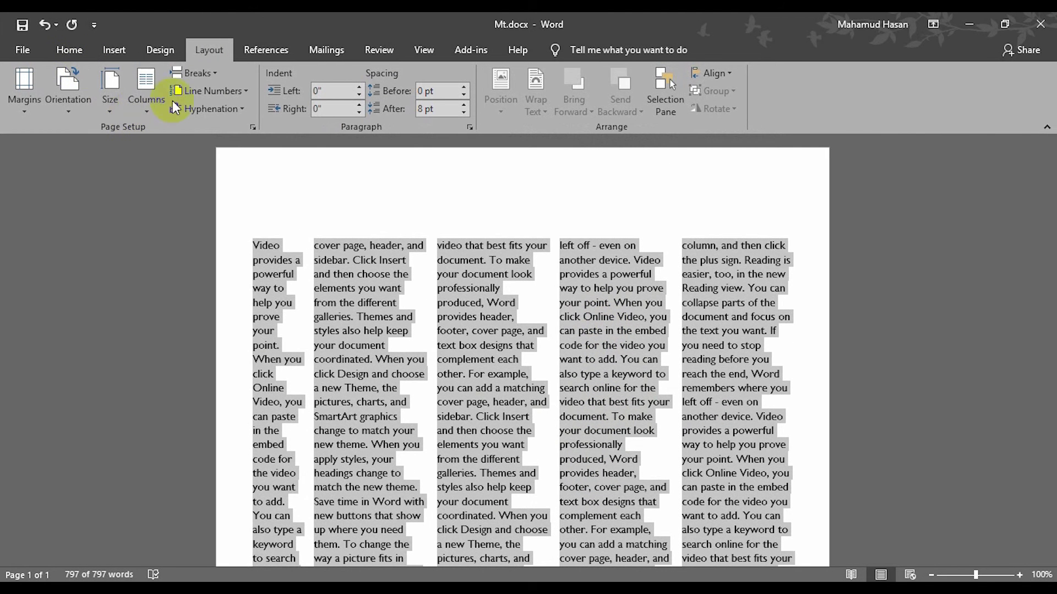
# Look through the Breaks and Line Numbers lists, closing both without changing the five-column text
pyautogui.click(212, 73)
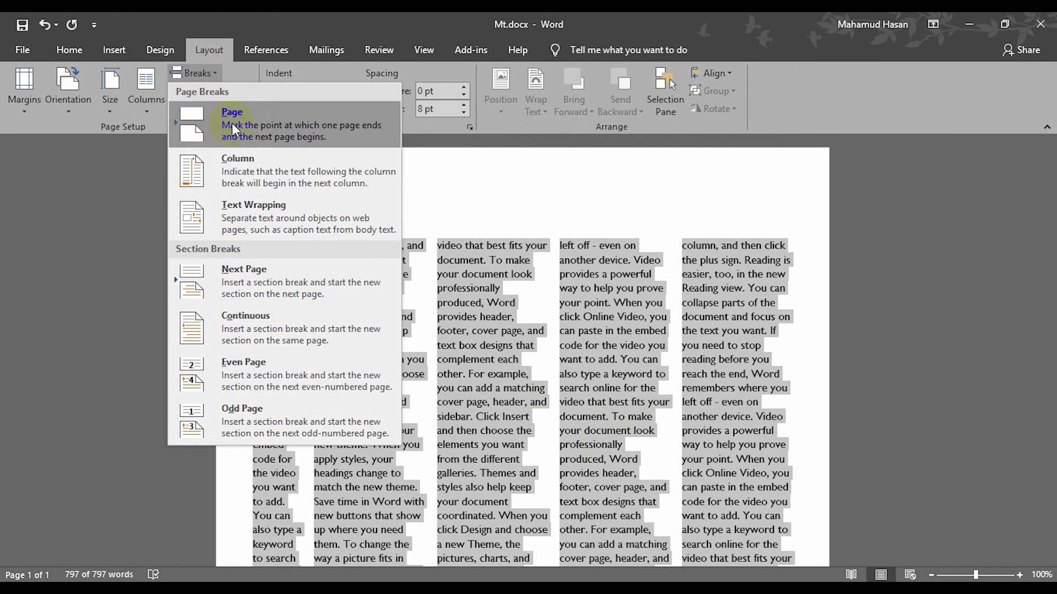
pyautogui.click(102, 51)
pyautogui.click(115, 50)
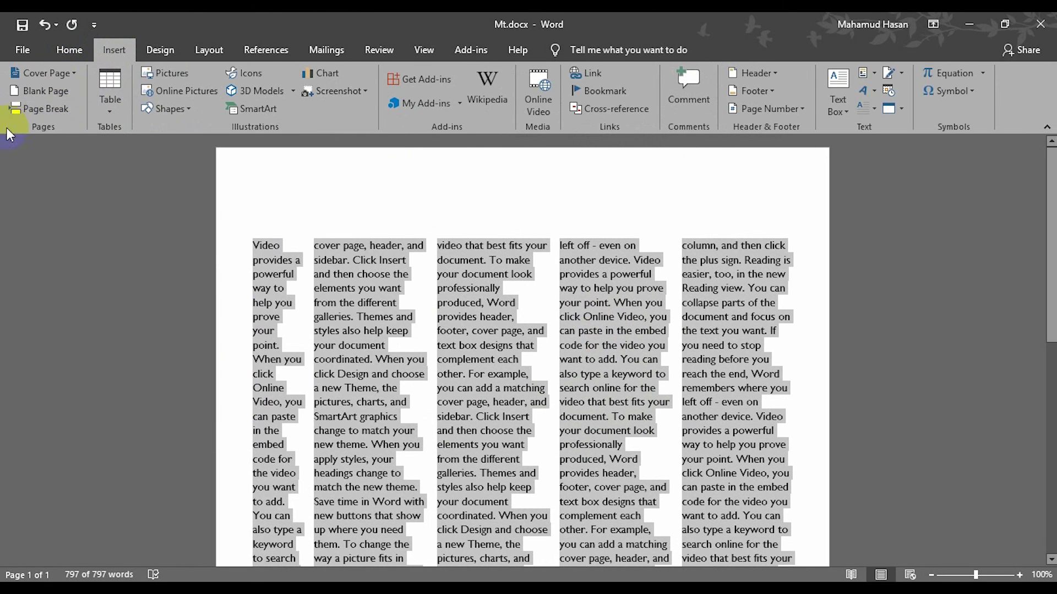
pyautogui.click(208, 50)
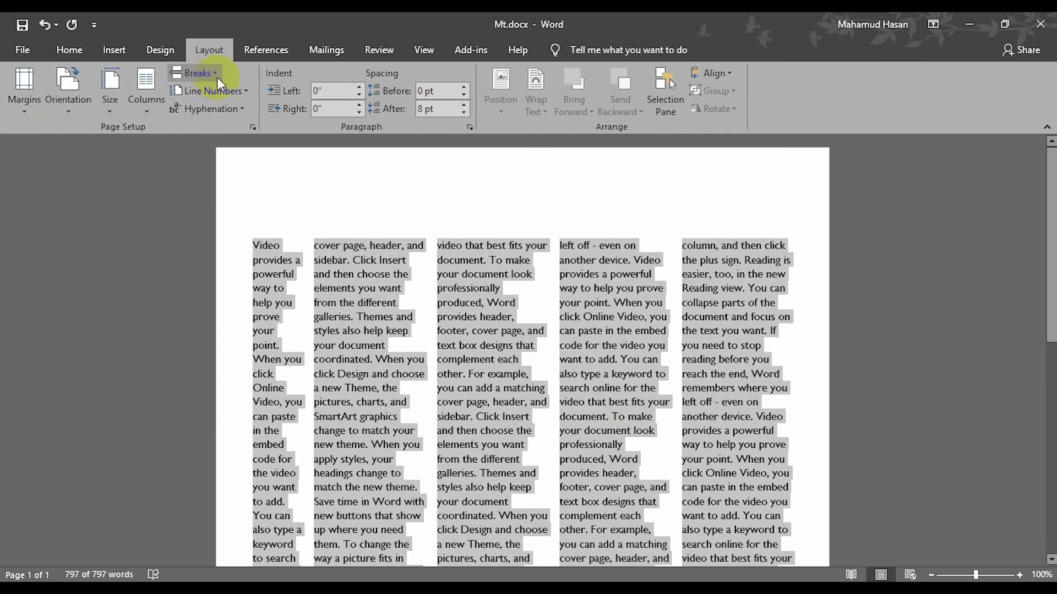
pyautogui.click(247, 91)
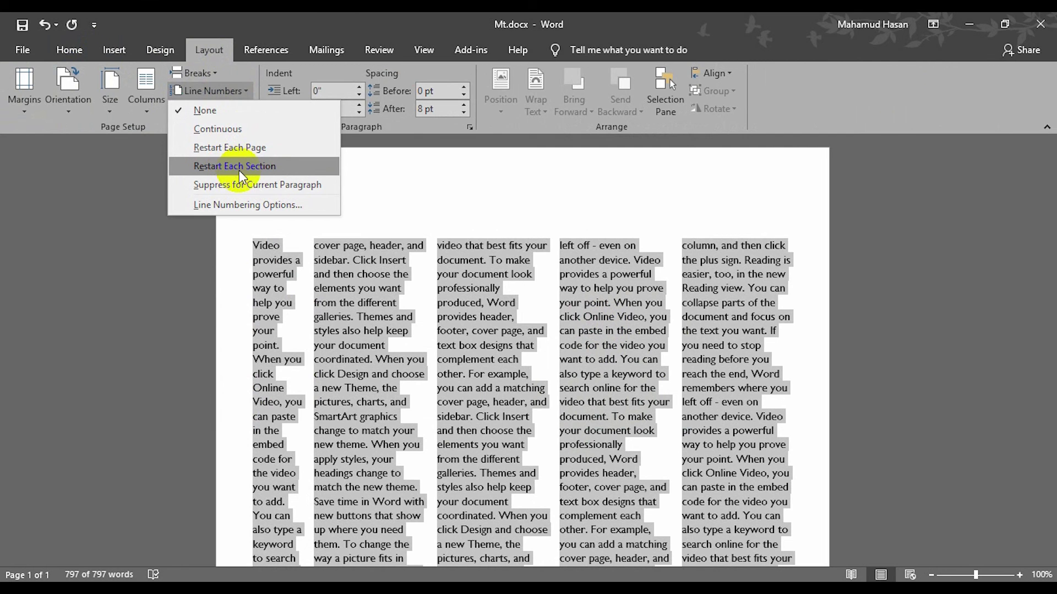
pyautogui.click(363, 197)
# Return the text to a single column and number its lines continuously
pyautogui.click(150, 110)
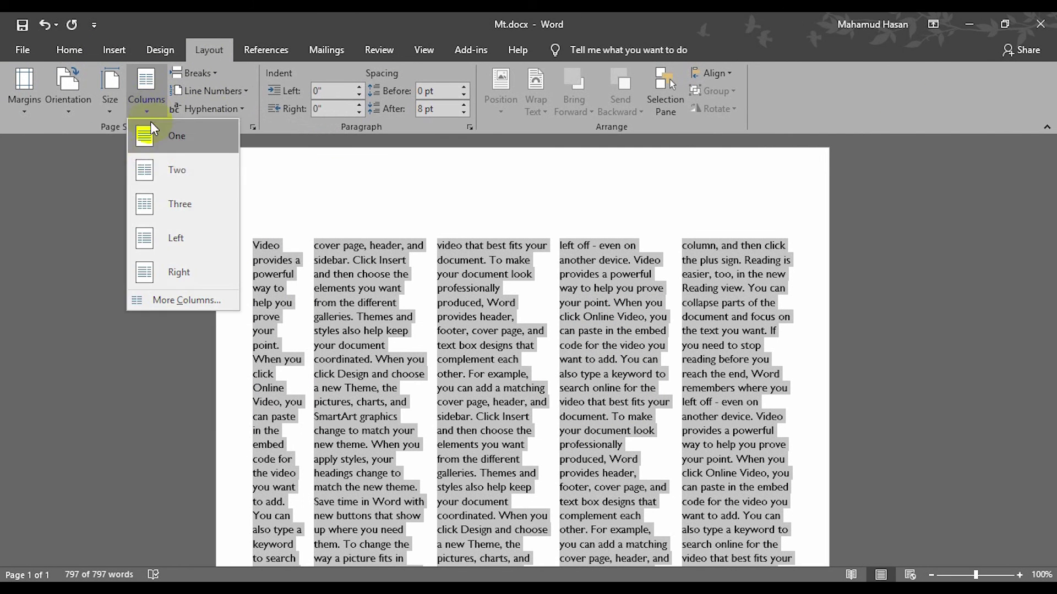
pyautogui.click(158, 140)
pyautogui.scroll(-3, 509, 198)
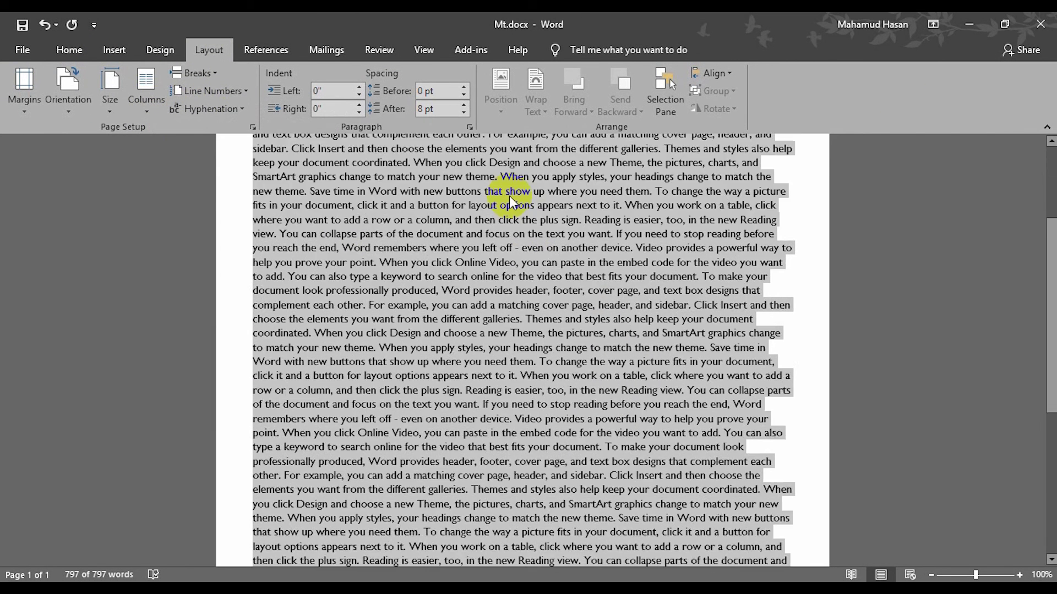
pyautogui.scroll(3, 510, 198)
pyautogui.click(236, 92)
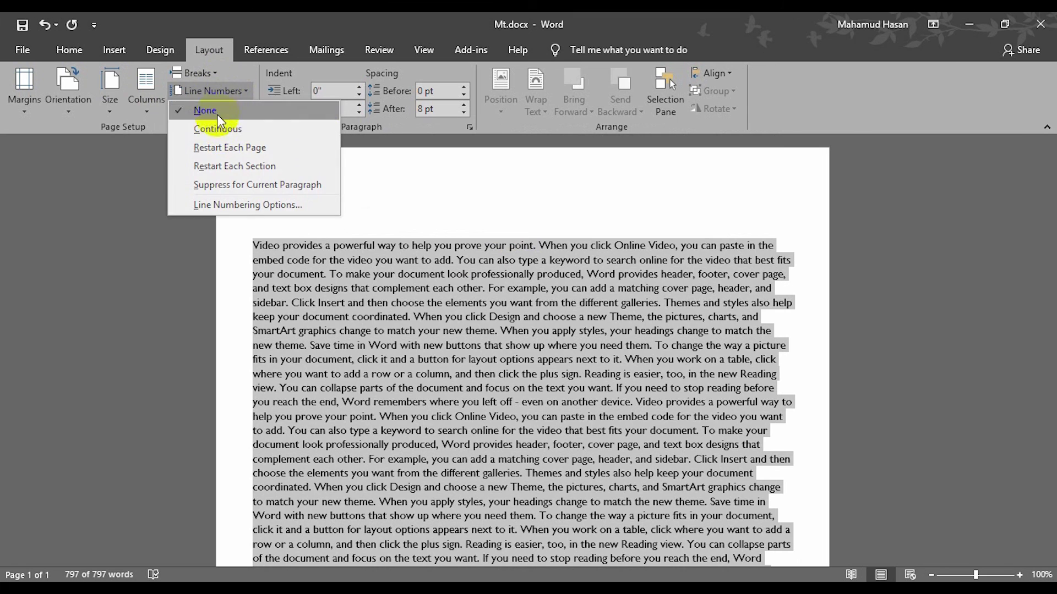
pyautogui.click(216, 130)
# Delete all 797 words of sample text, leaving Mt.docx with an empty page
pyautogui.scroll(-3, 294, 334)
pyautogui.scroll(-5, 291, 414)
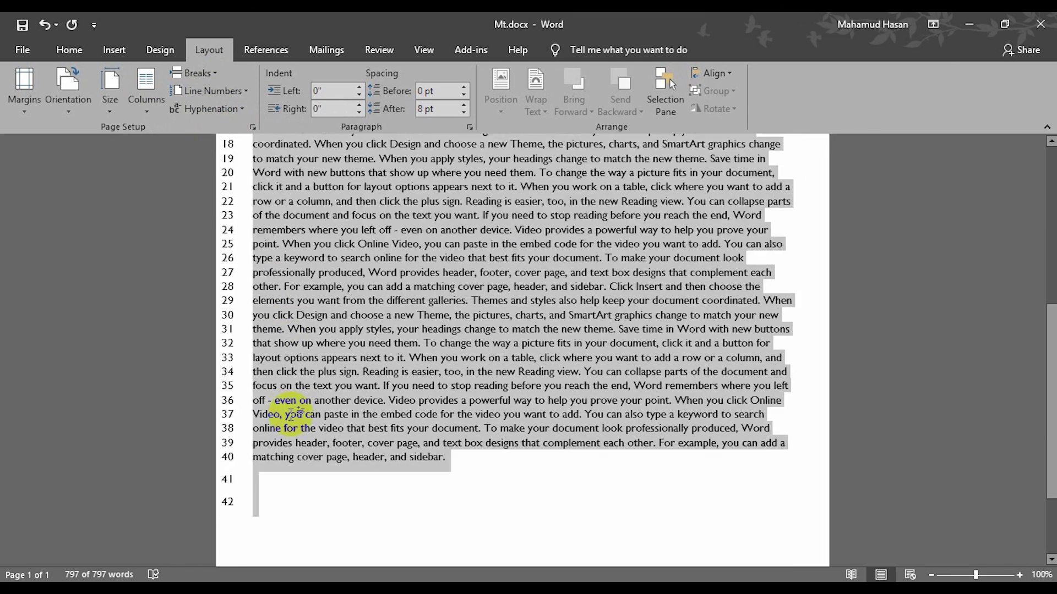
pyautogui.scroll(7, 224, 385)
pyautogui.scroll(4, 224, 357)
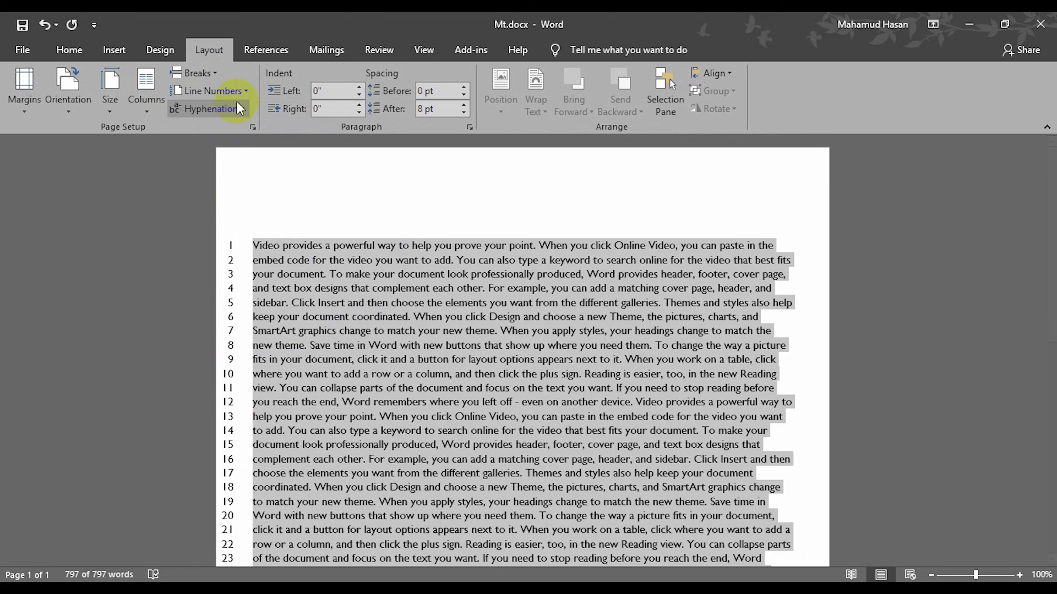
pyautogui.press('Delete')
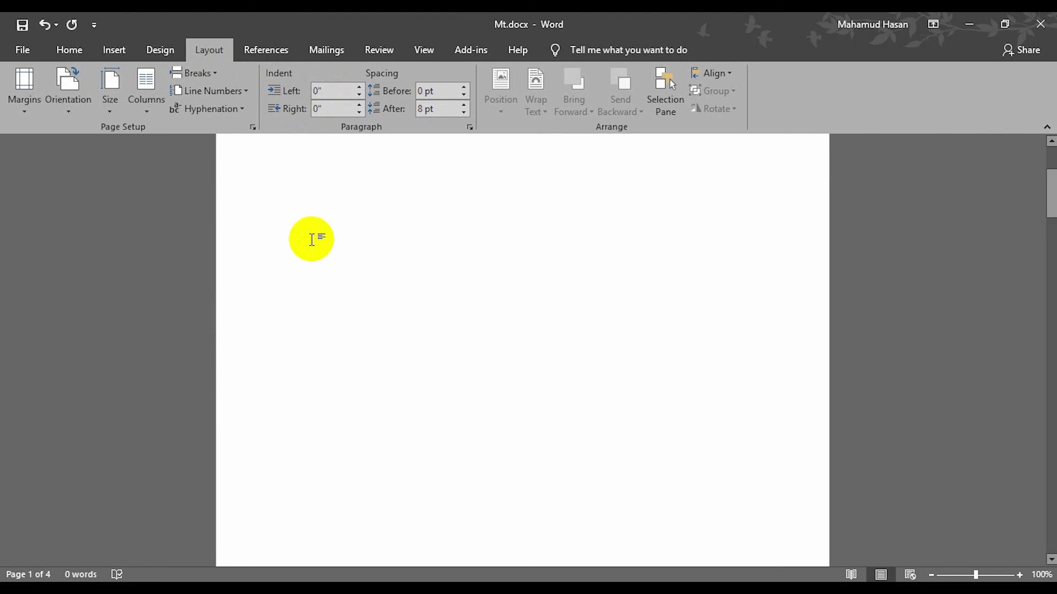
pyautogui.click(69, 51)
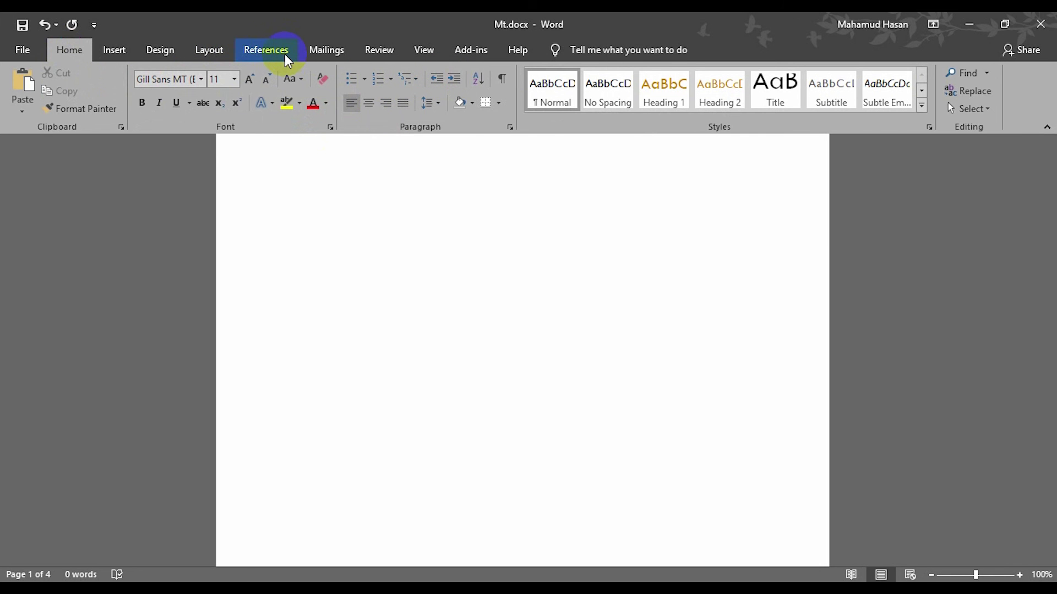
pyautogui.click(215, 51)
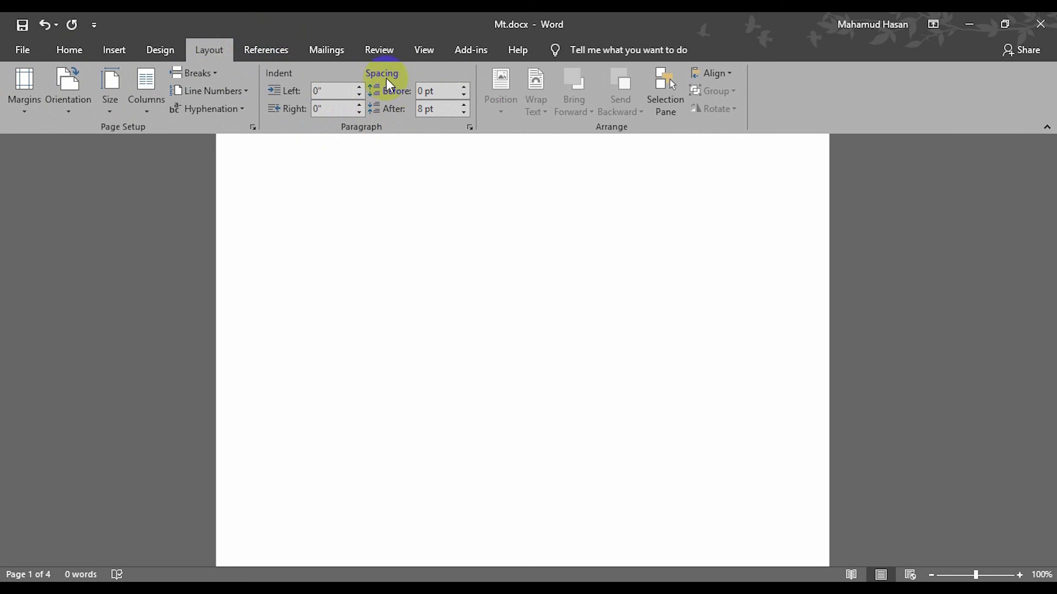